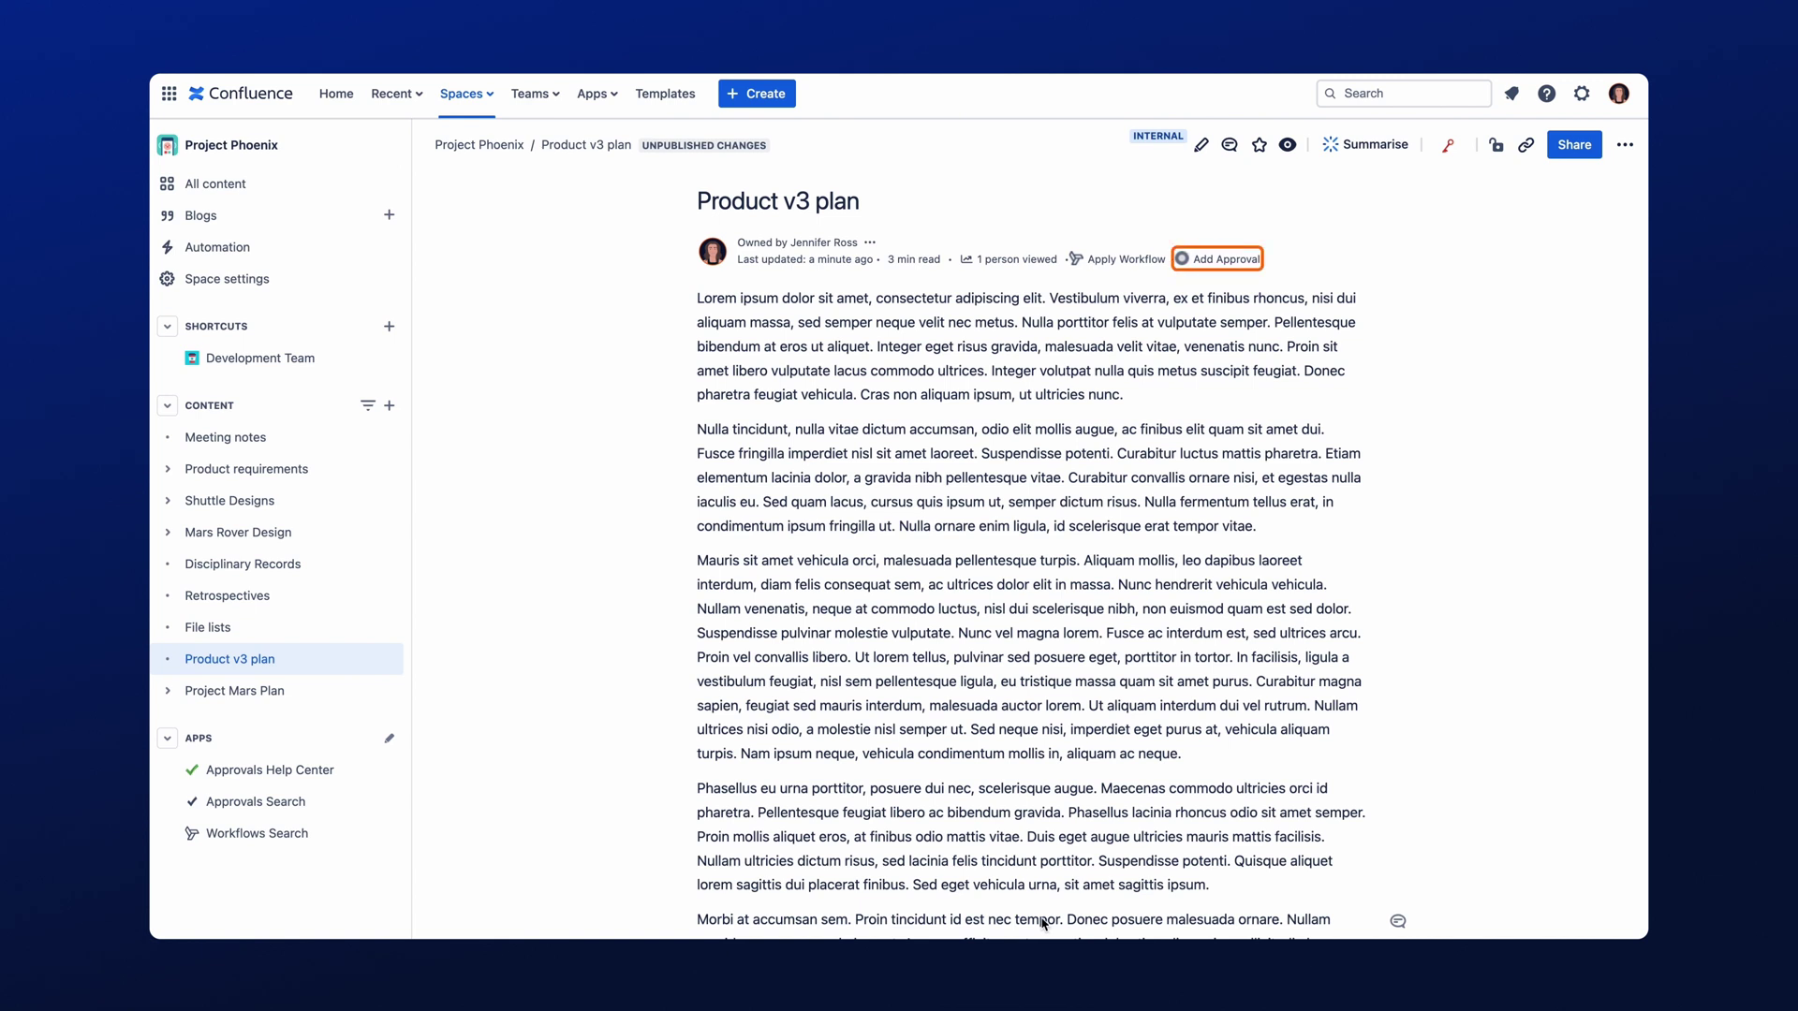
# Start an approval request for Product v3 plan and search approvers for the page owner
pyautogui.click(1222, 262)
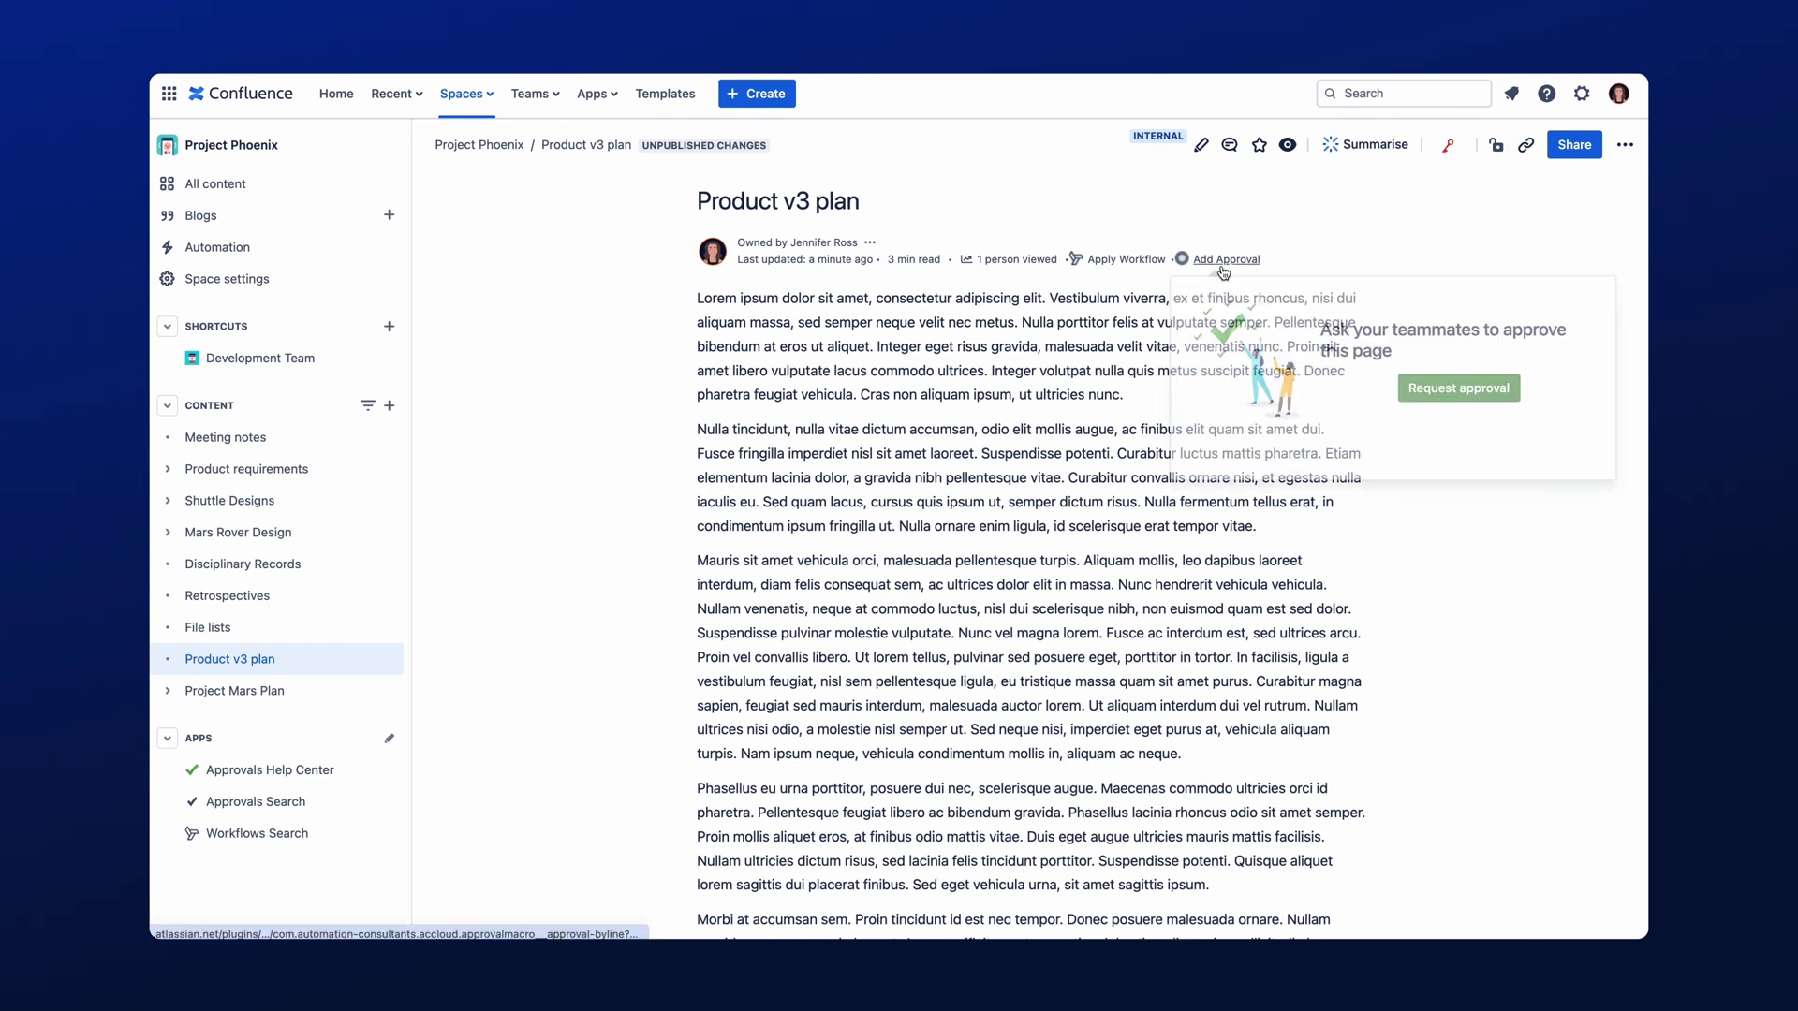
pyautogui.click(1425, 384)
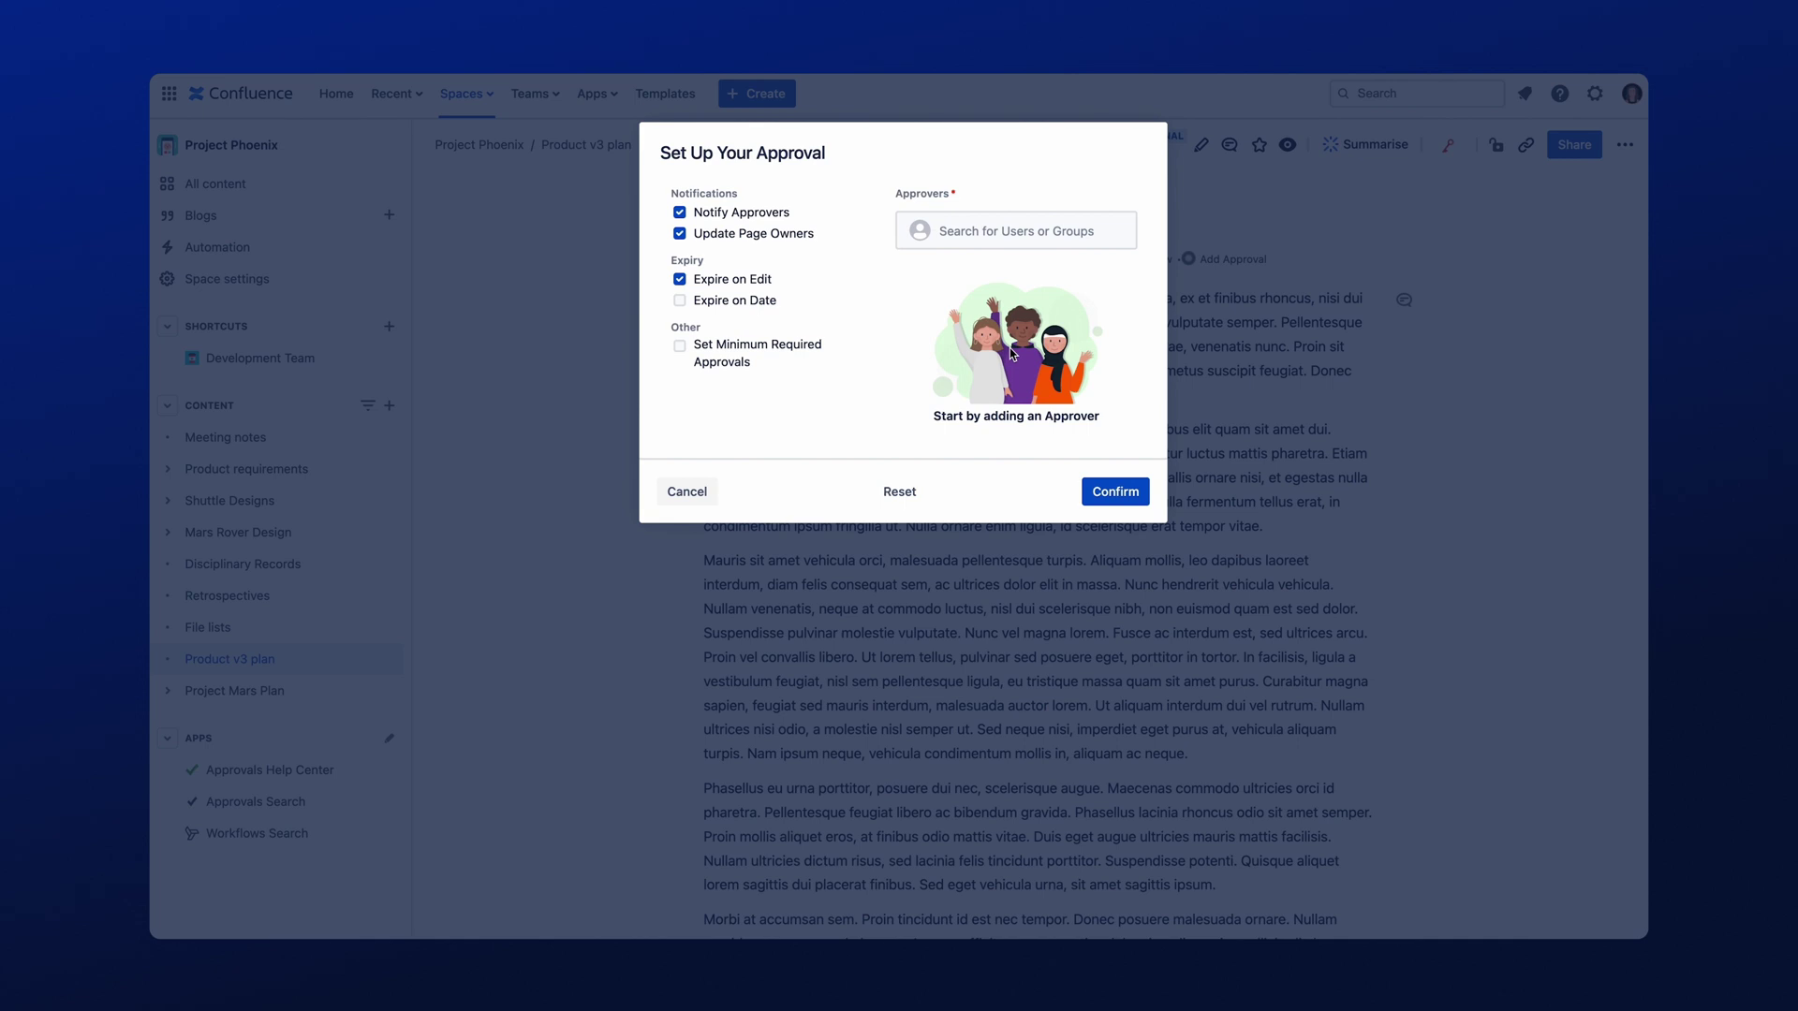
pyautogui.click(1045, 248)
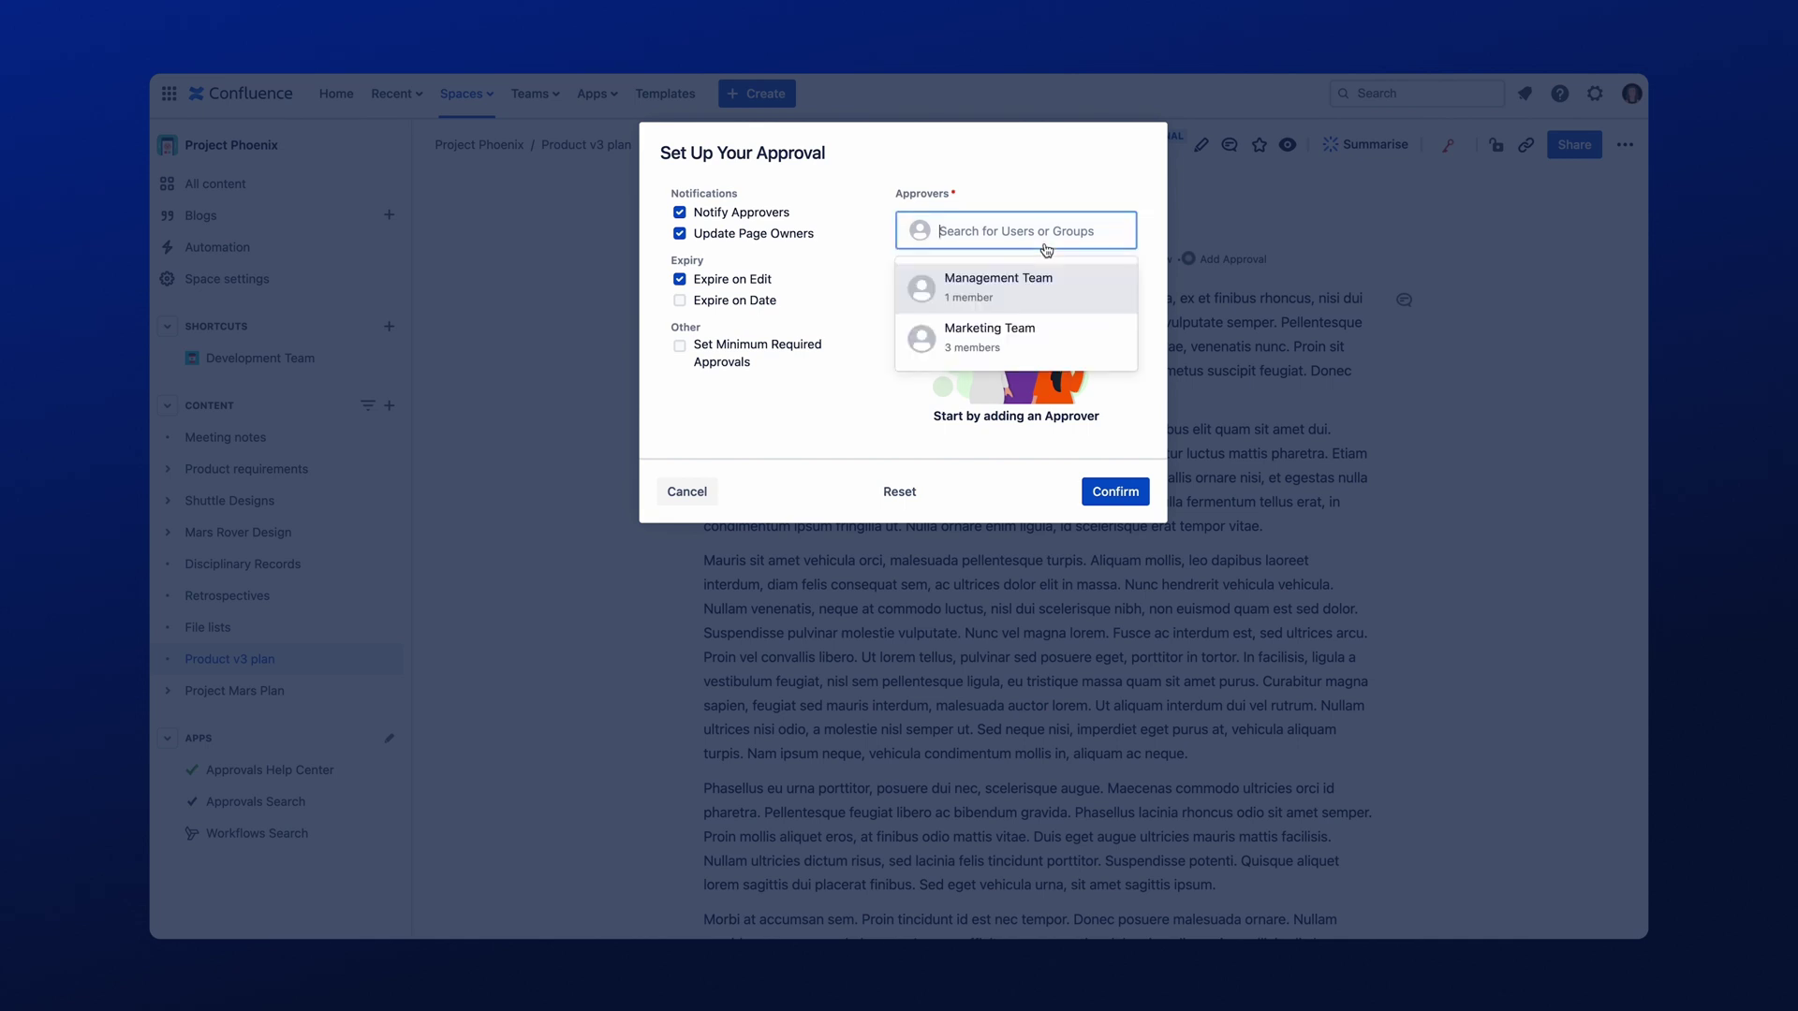
pyautogui.write('jennifer')
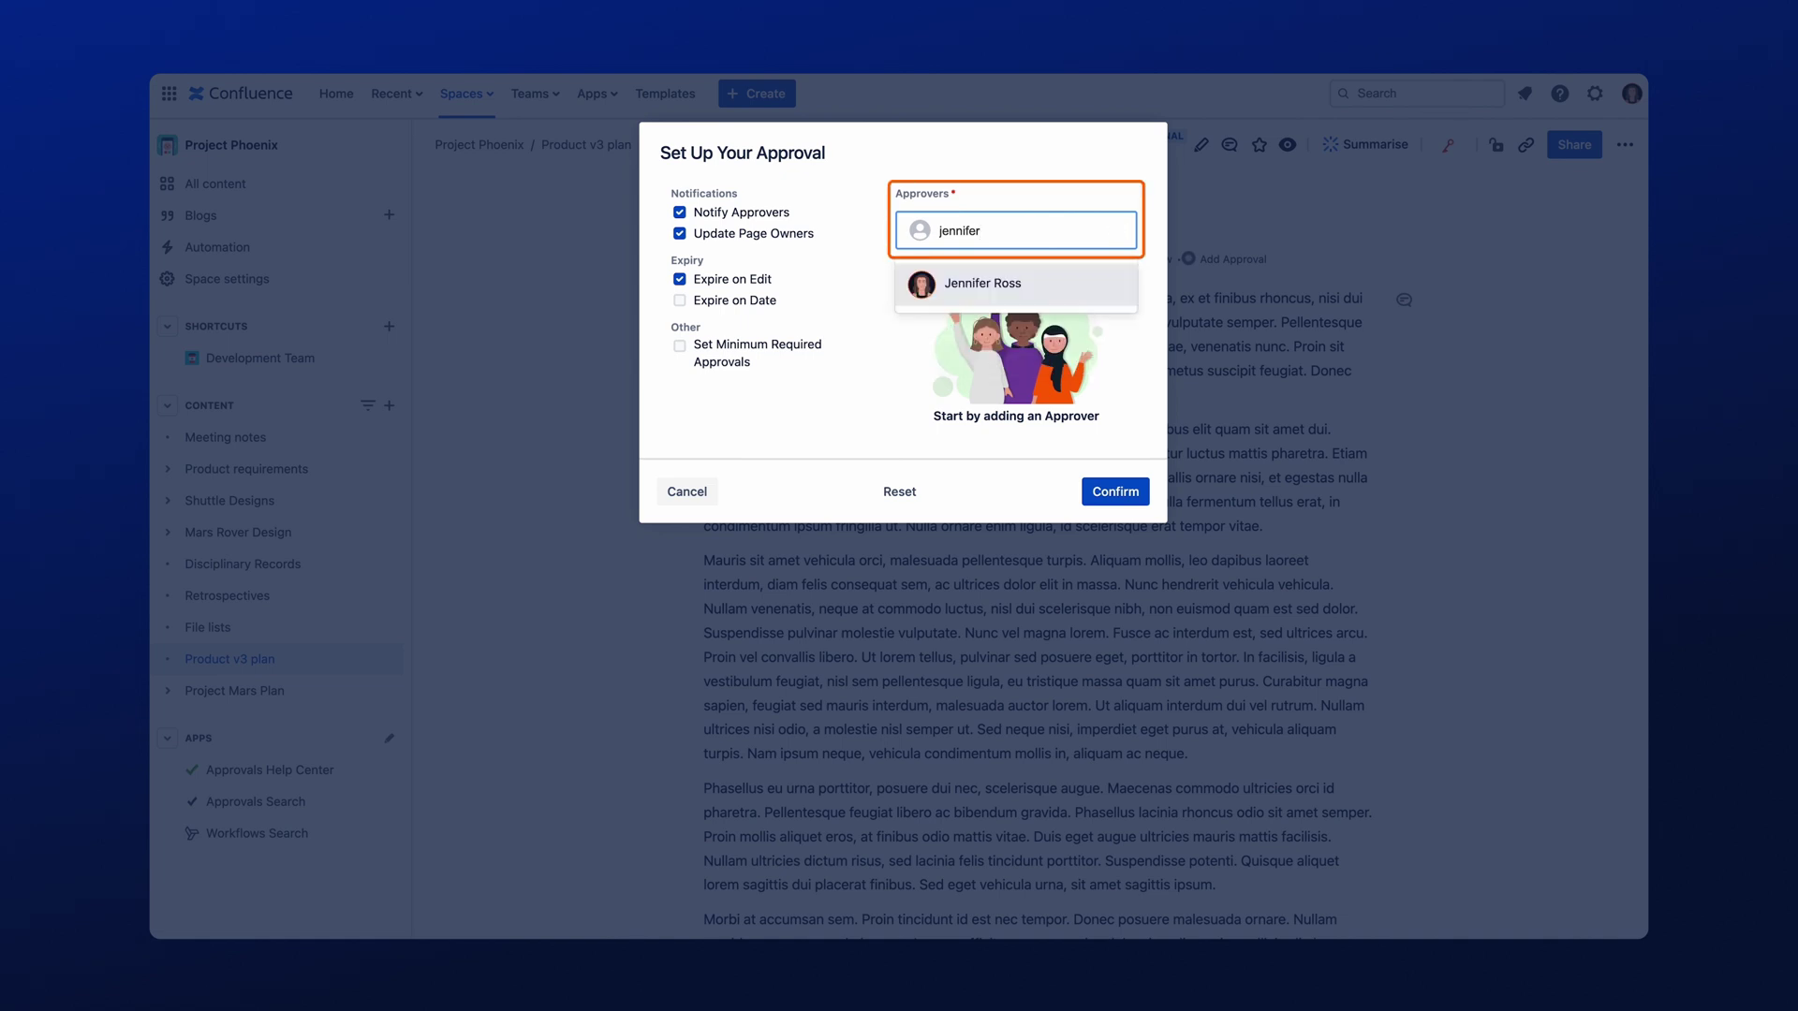
# Add the page owner, then replace them with the Marketing Team as approver
pyautogui.click(1037, 283)
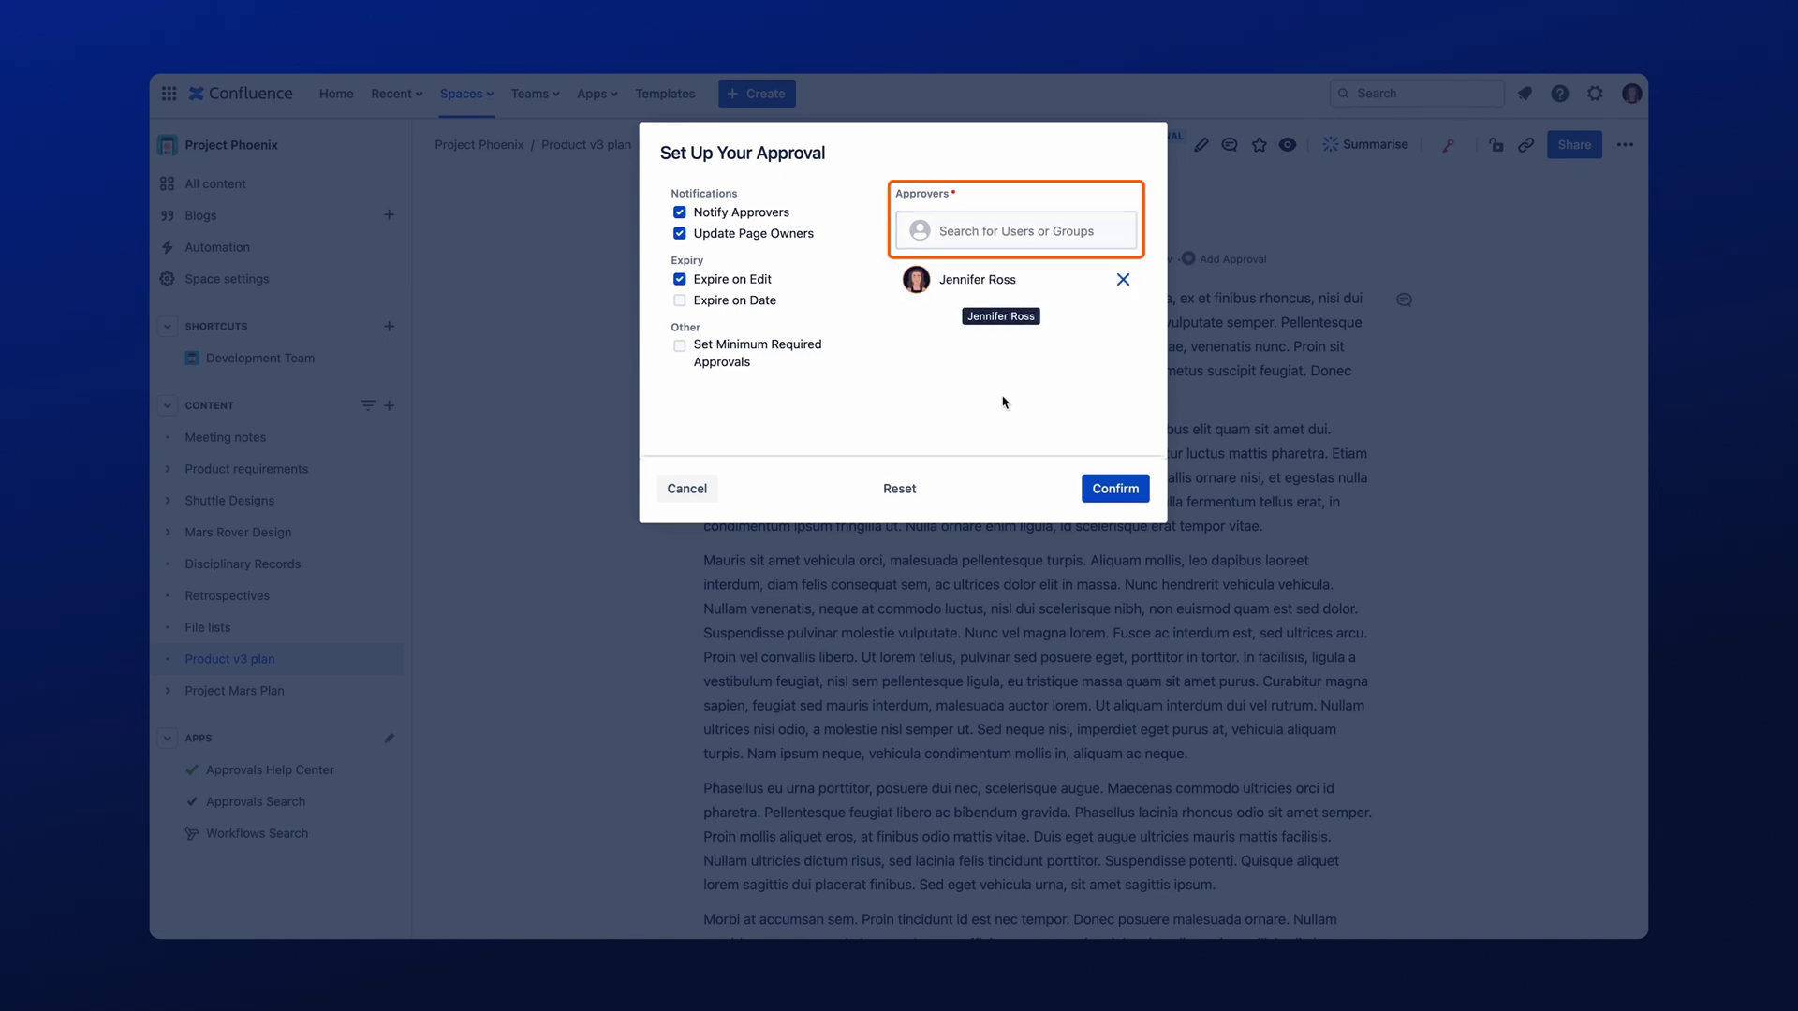
pyautogui.click(1122, 280)
pyautogui.click(1055, 231)
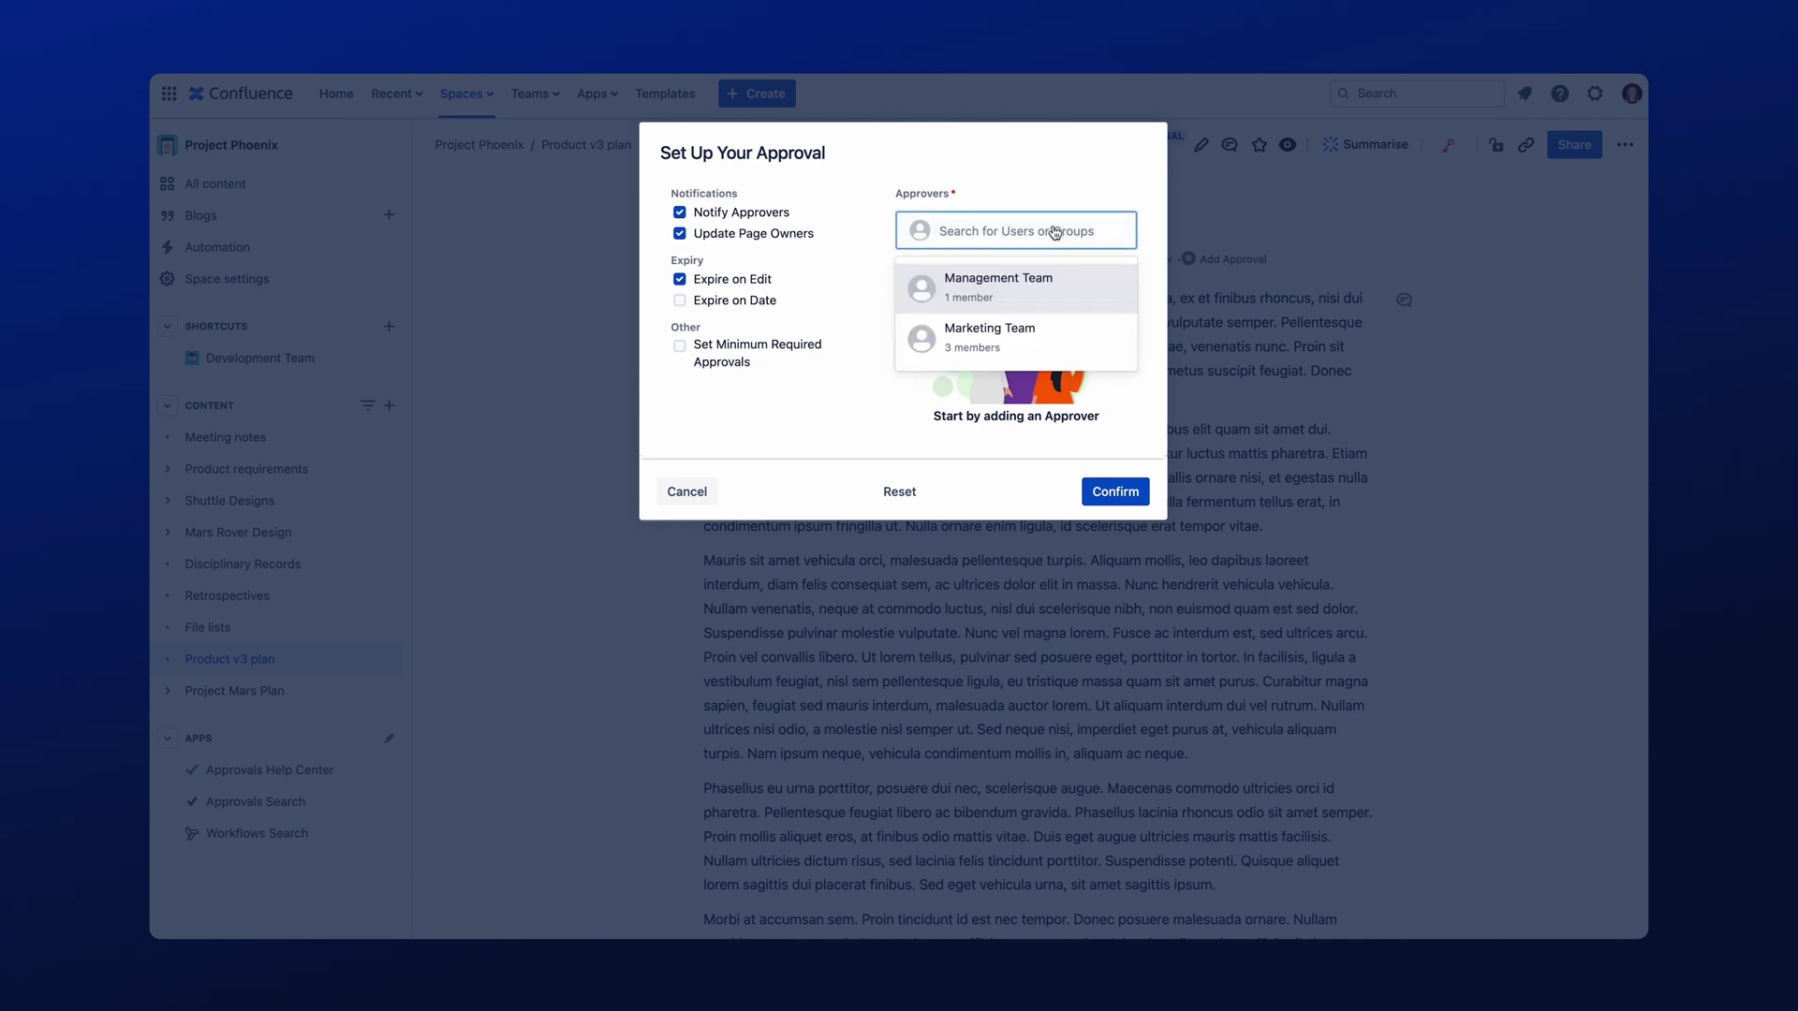
pyautogui.click(1018, 333)
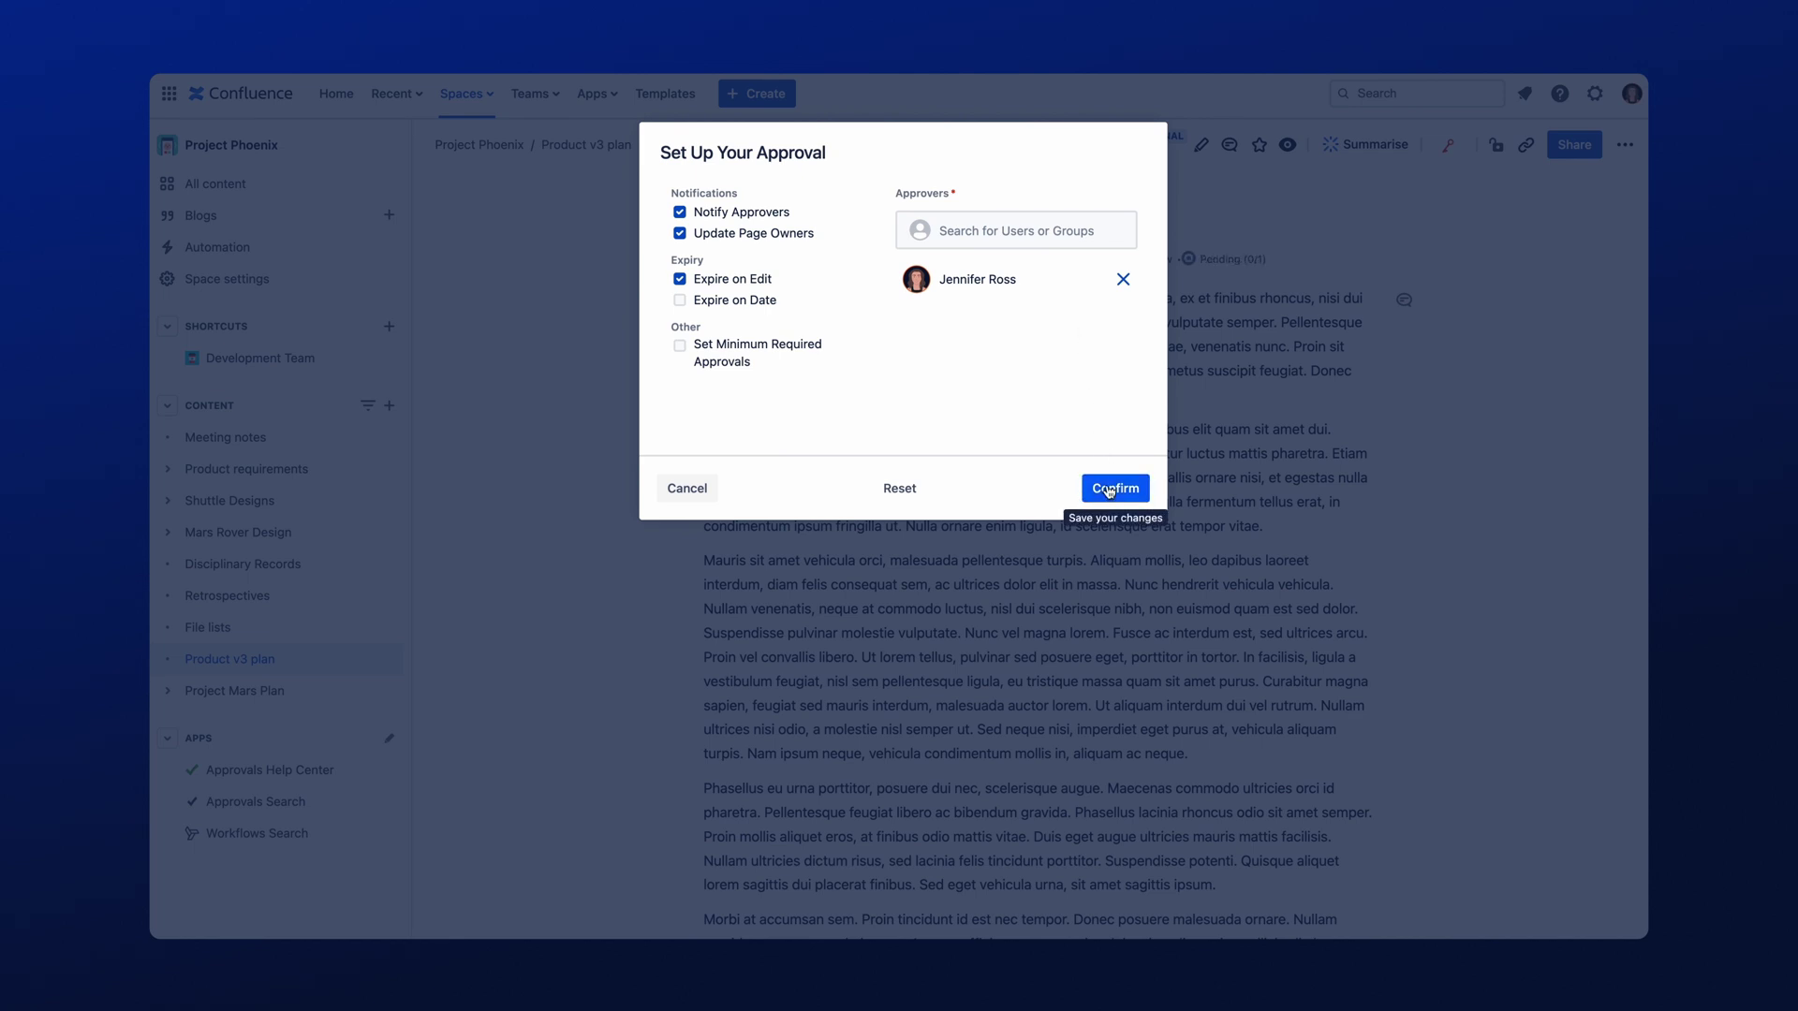
# Confirm the approval request and view its Pending (0/1) details
pyautogui.click(1109, 489)
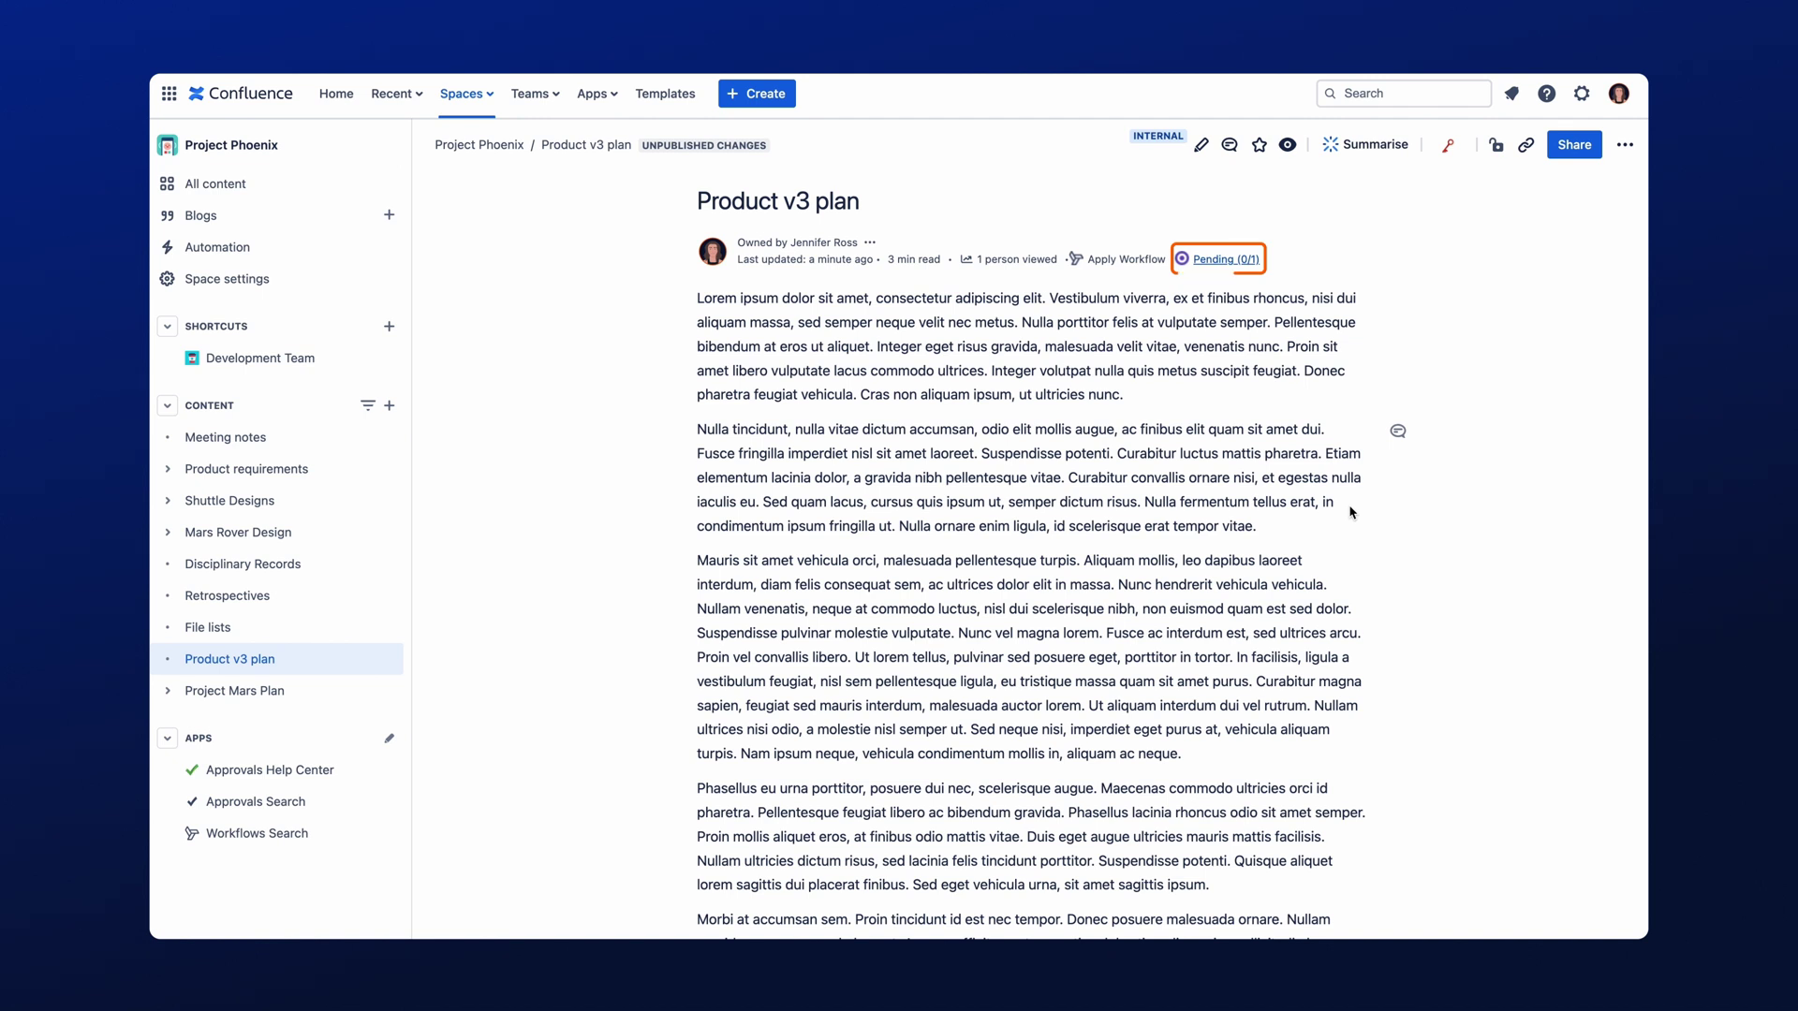
pyautogui.click(1242, 268)
# Approve the pending Product v3 plan request with the comment 'Great work!'
pyautogui.click(1241, 271)
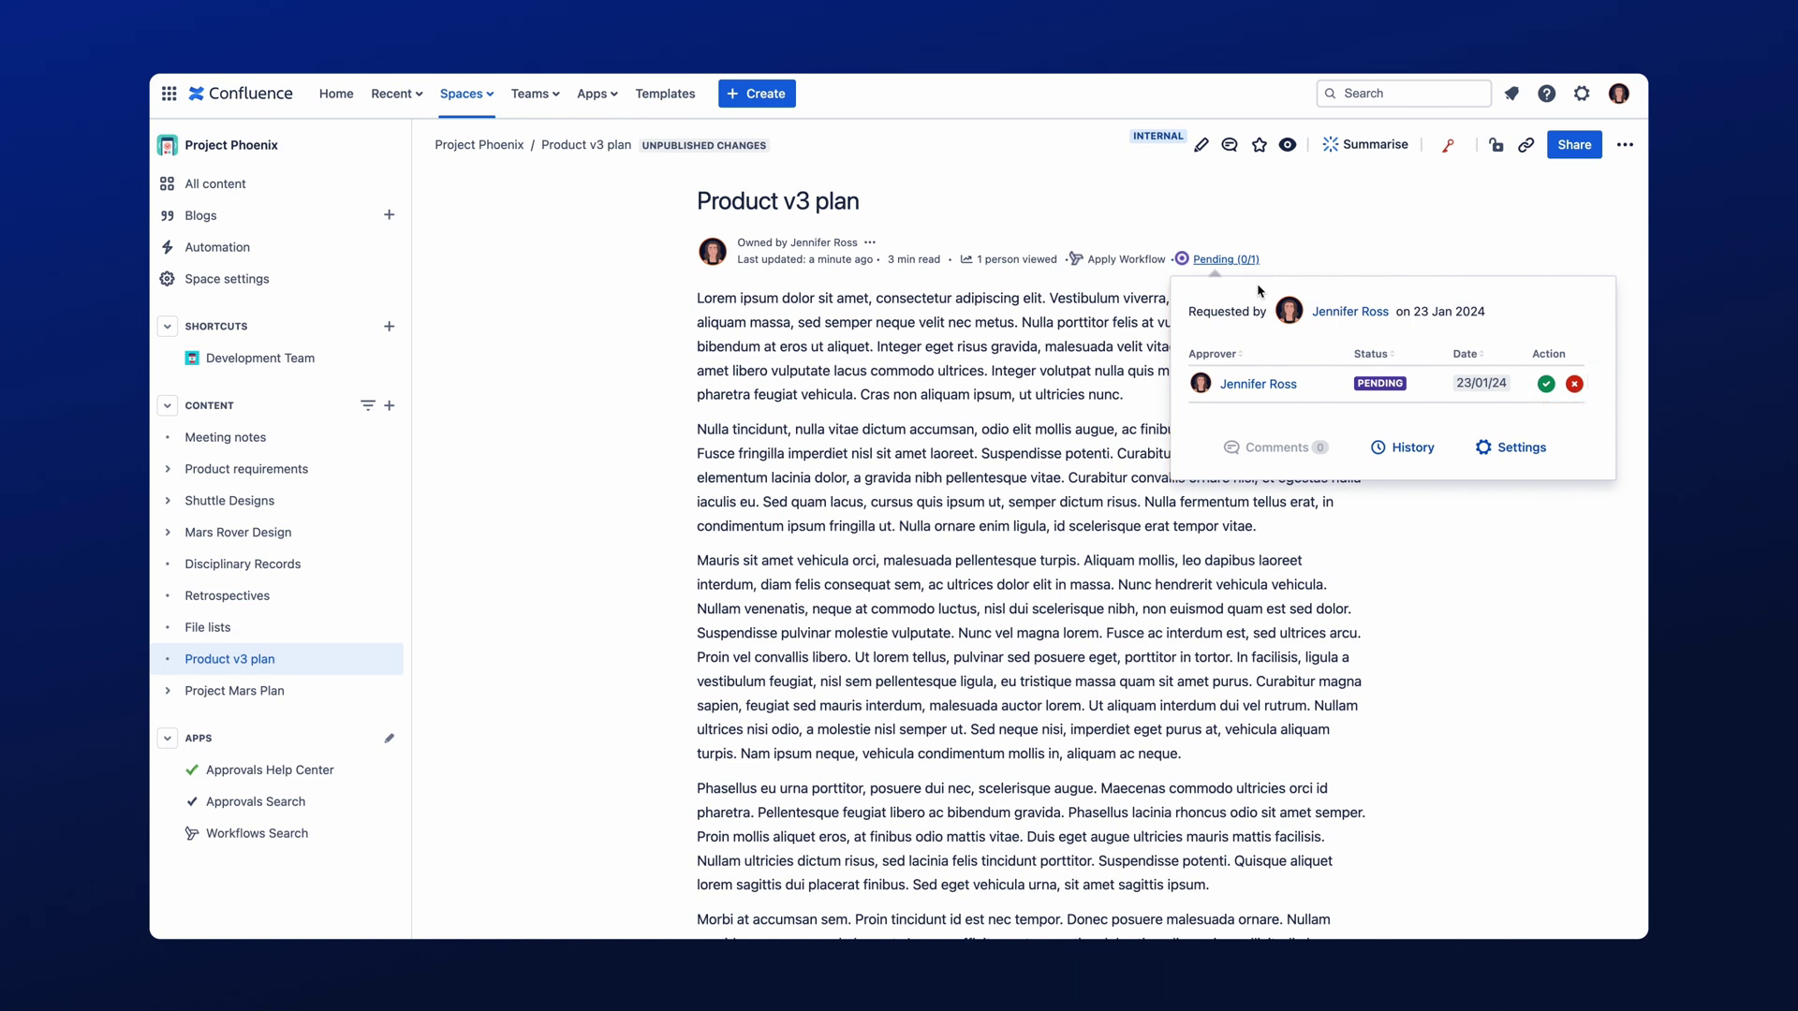
pyautogui.click(1546, 383)
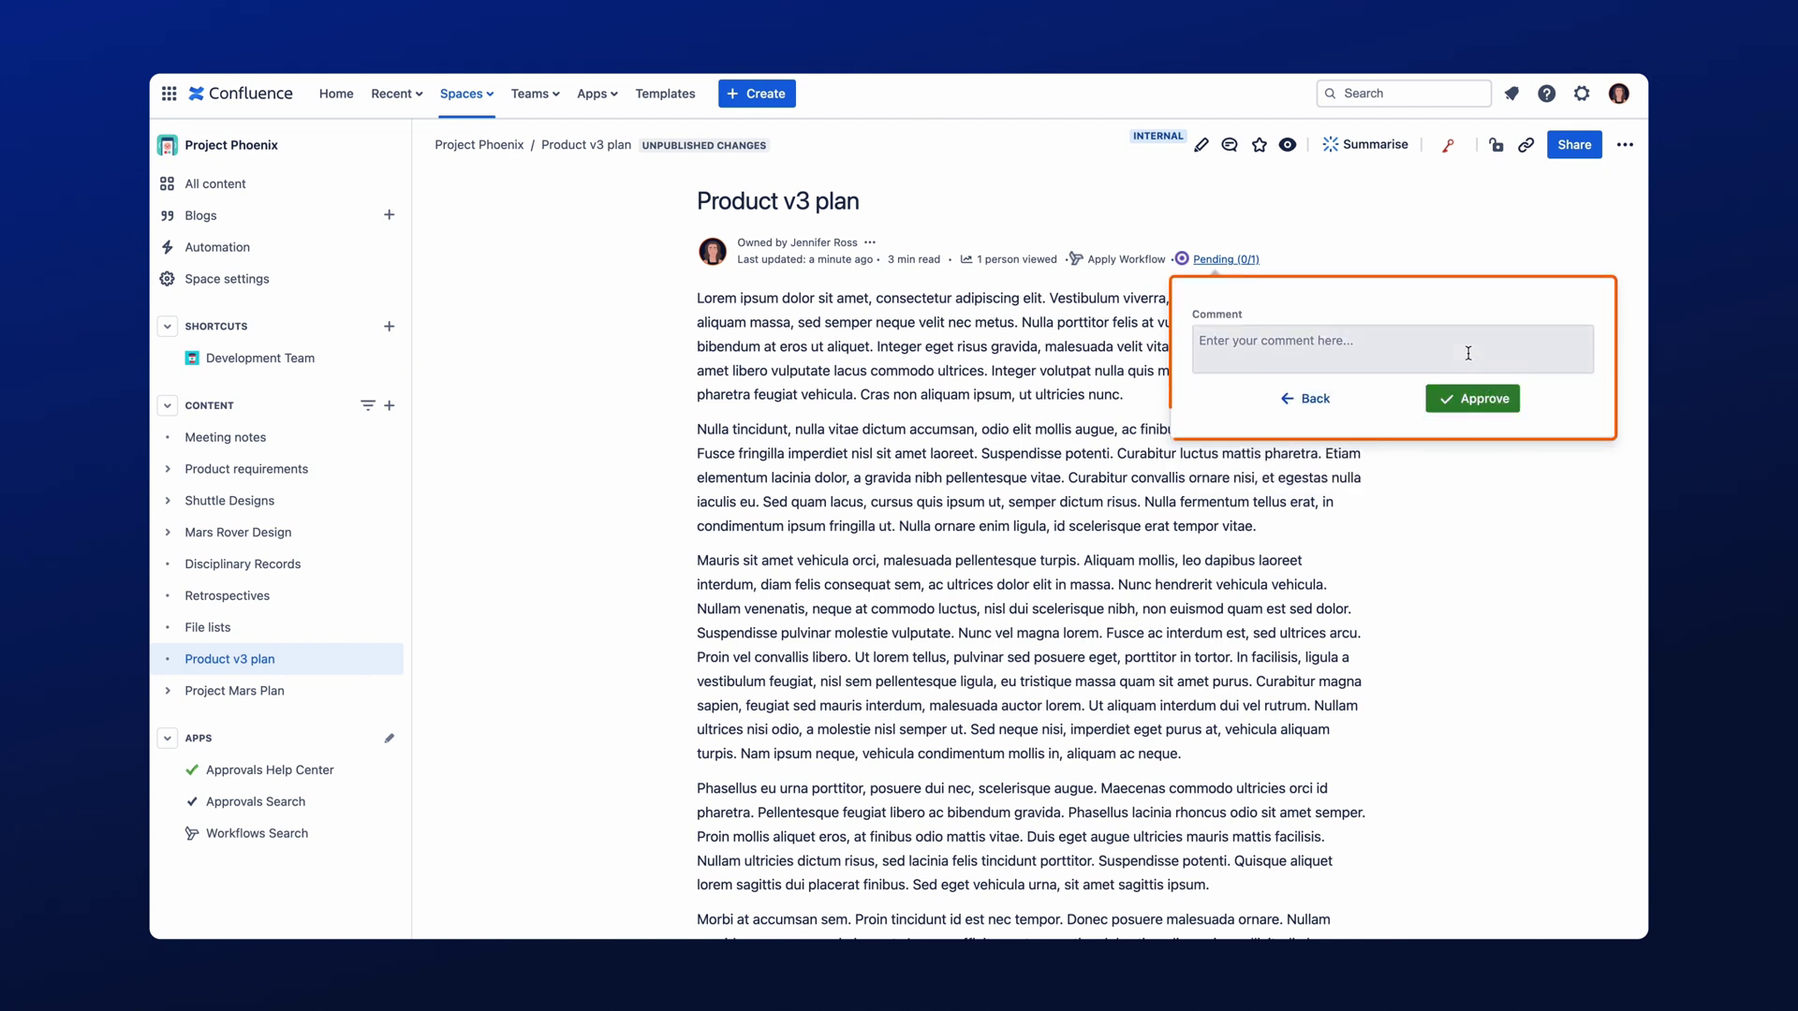
pyautogui.click(1467, 353)
pyautogui.write('Great wor')
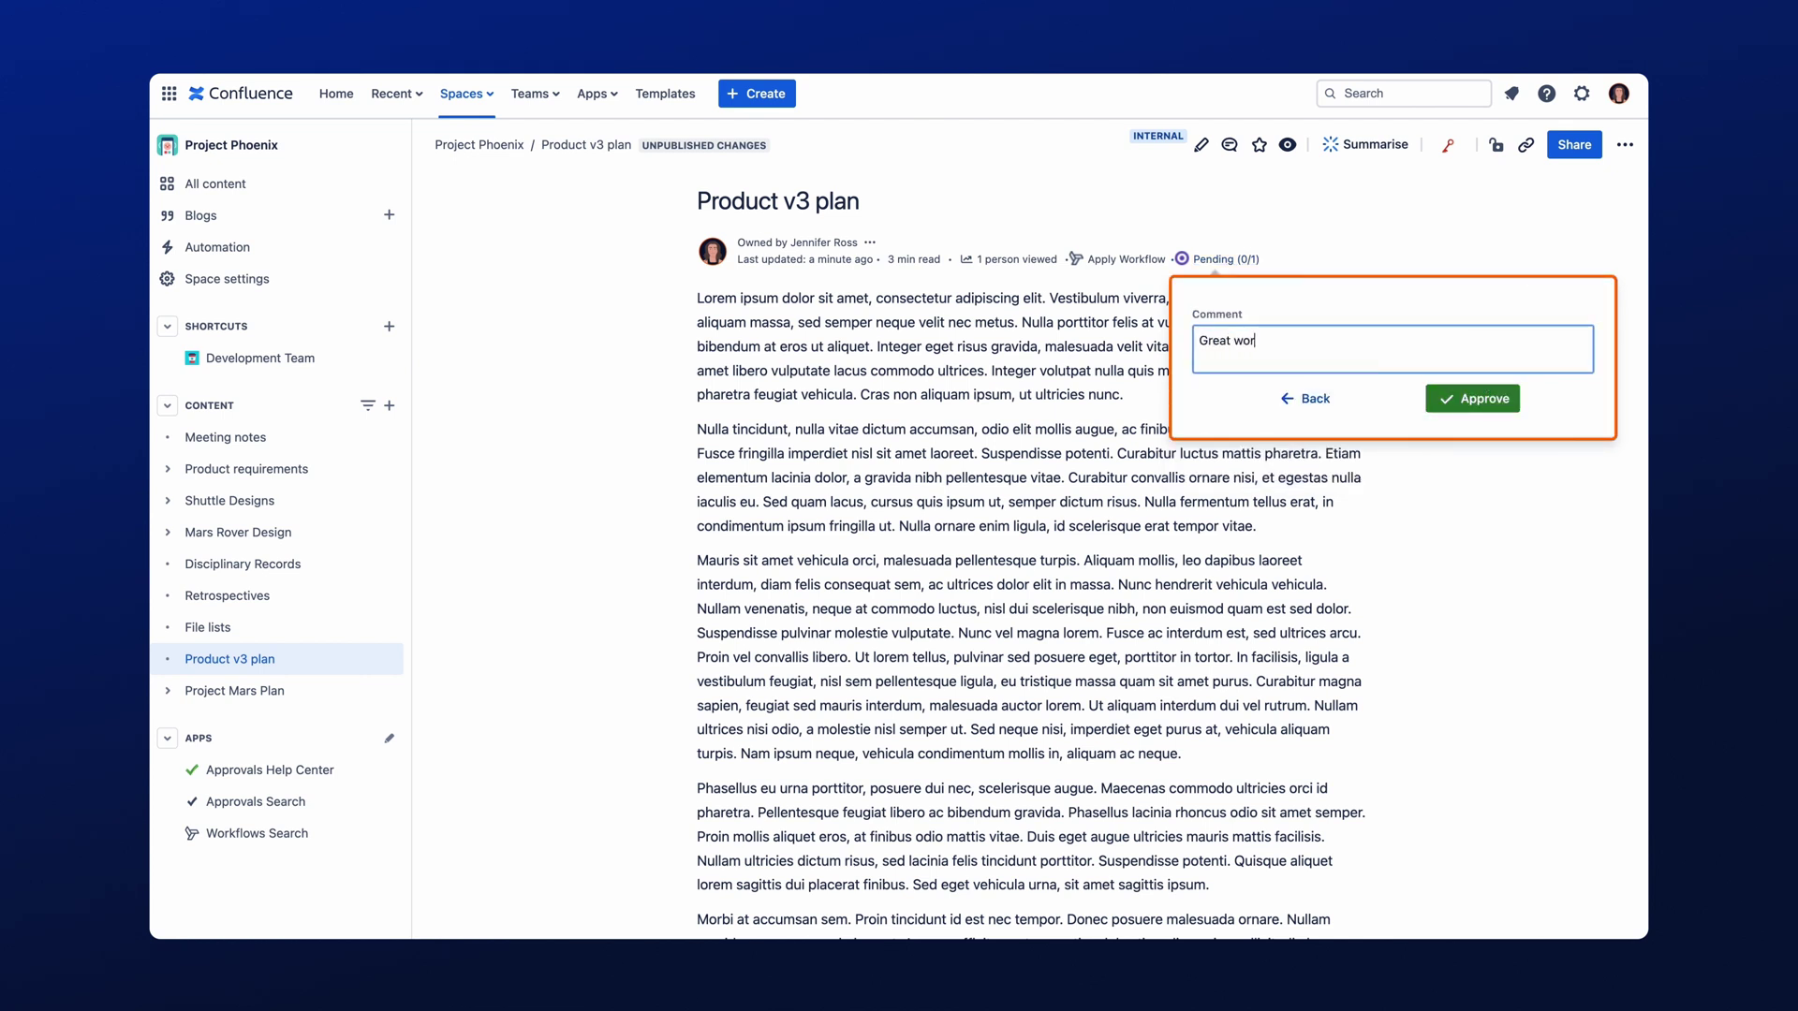
pyautogui.write('k!')
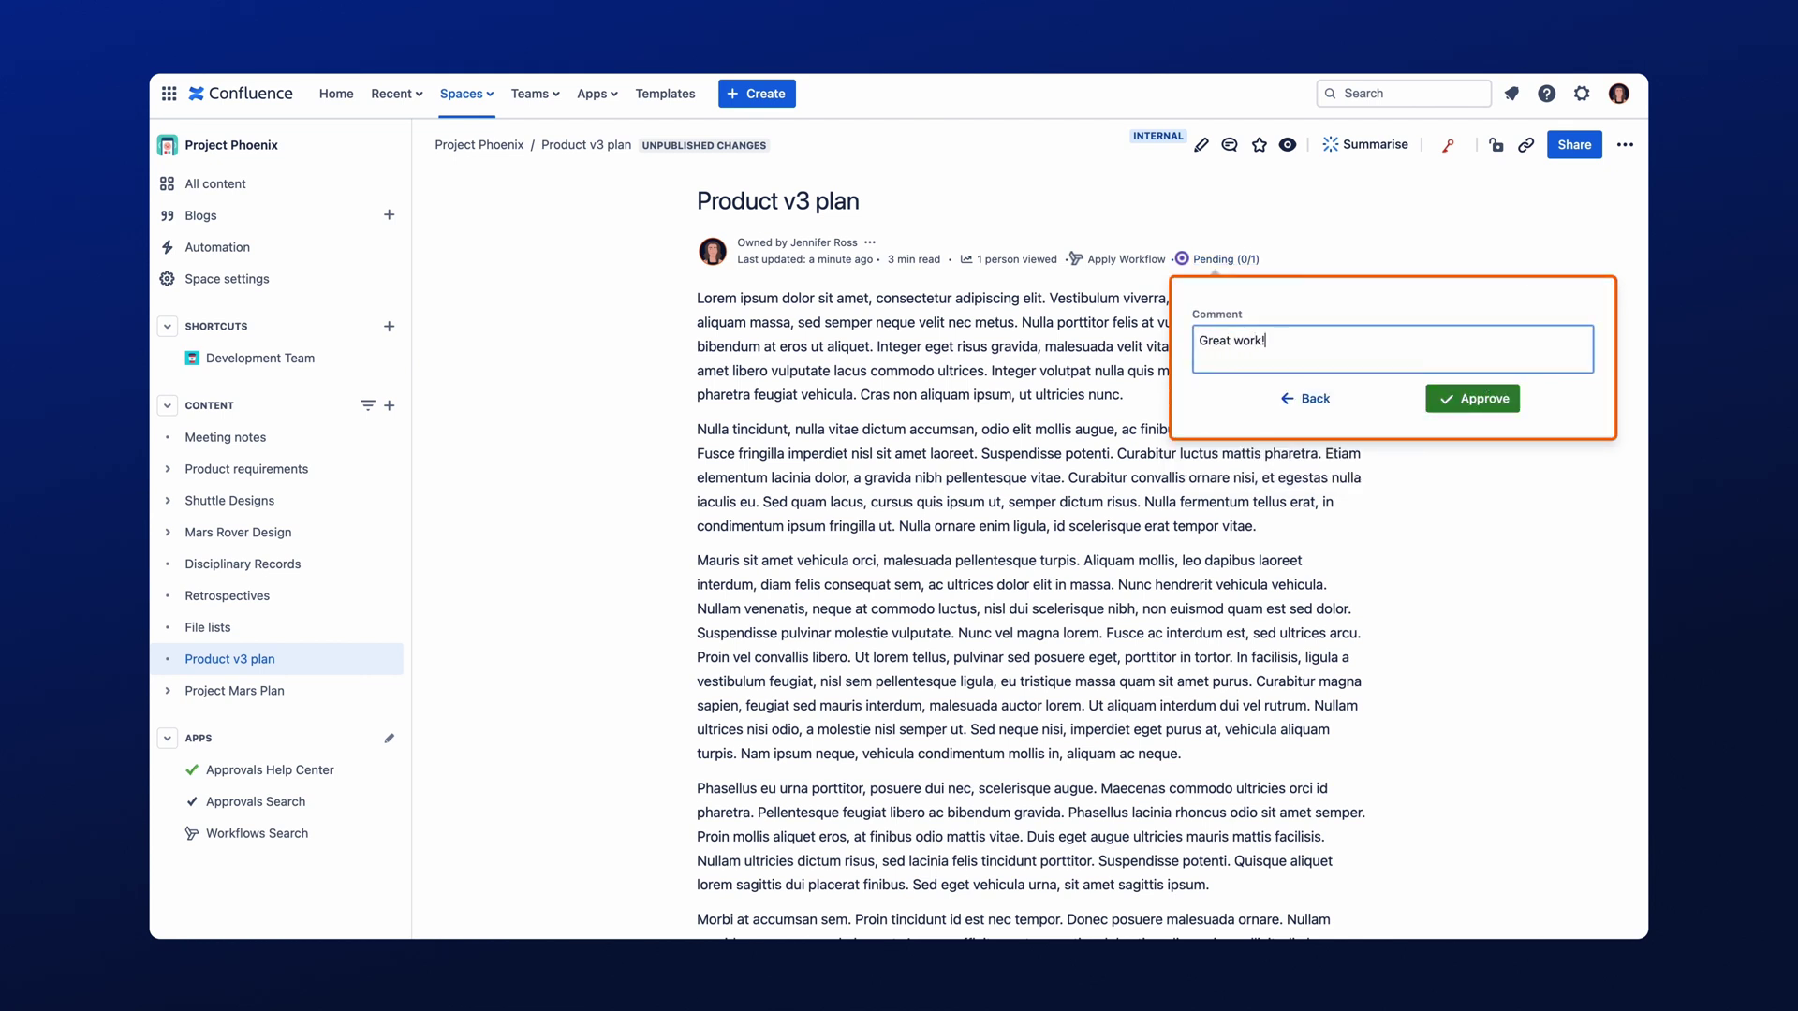
pyautogui.click(1491, 404)
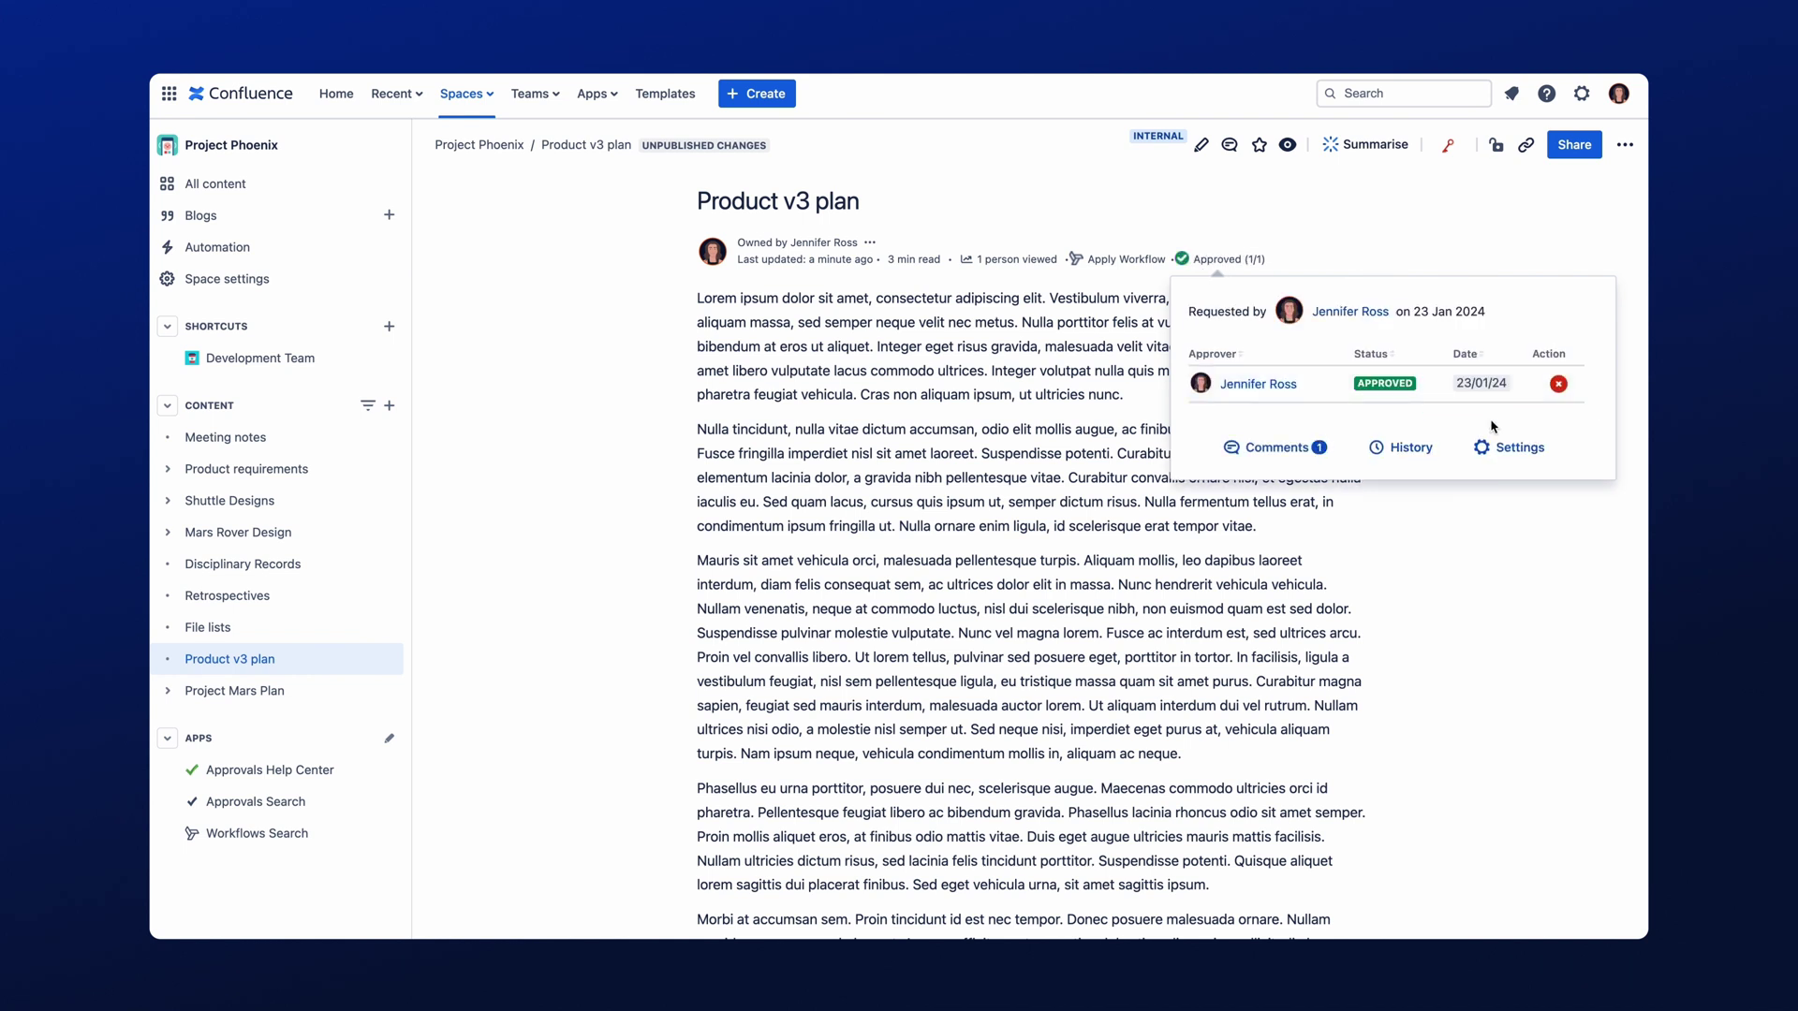
# Close the approval details popover
pyautogui.click(1480, 519)
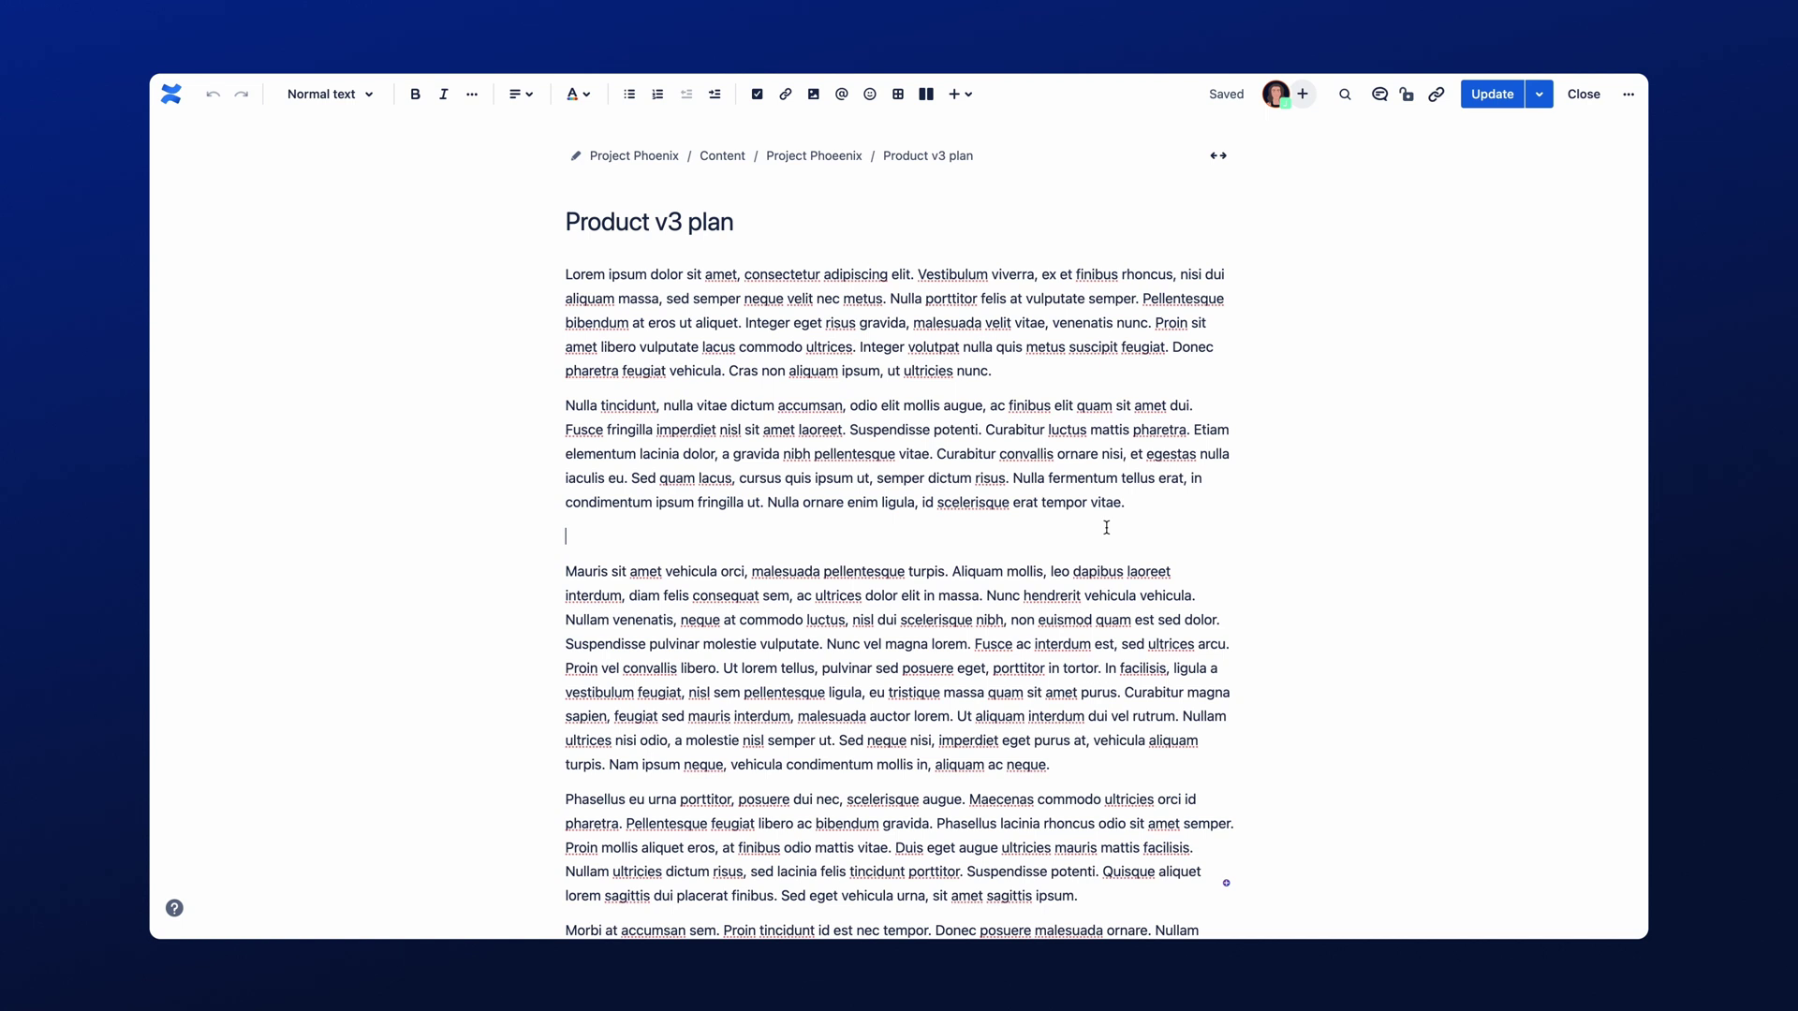
# Insert a Section Approval on the blank line using the /sectionapprovals slash command
pyautogui.write('/section')
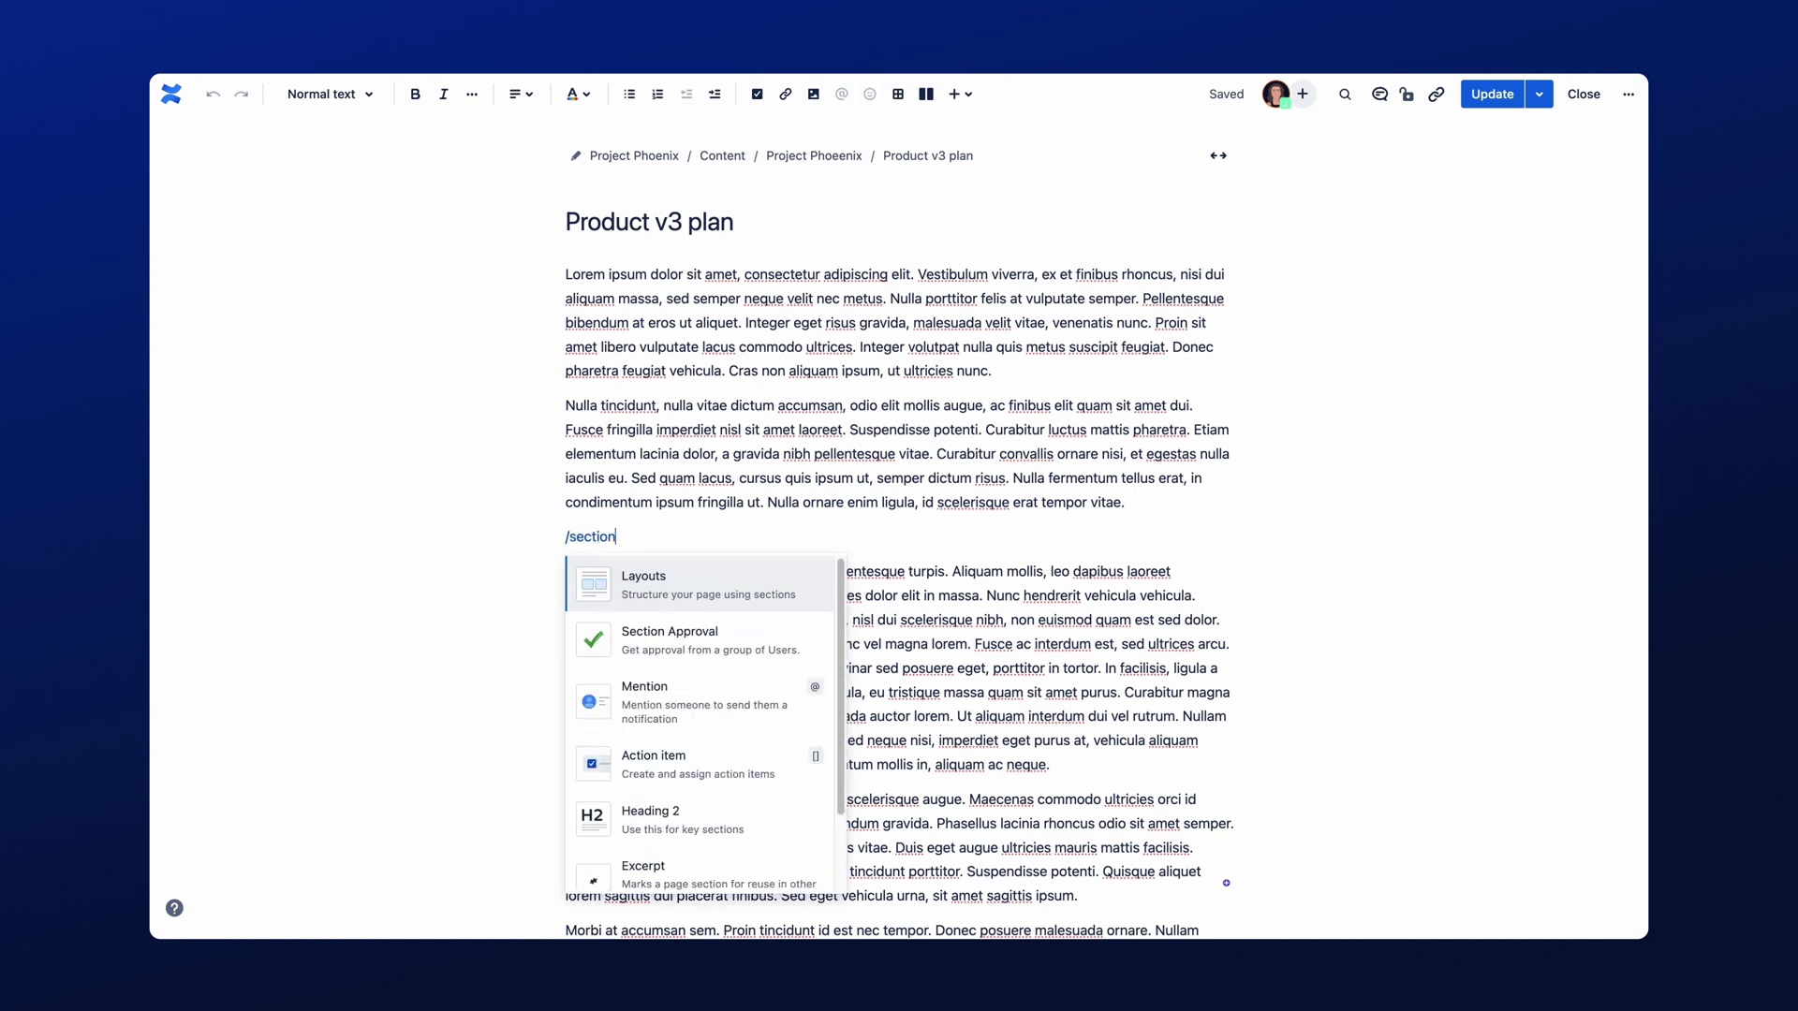
pyautogui.write('approvals')
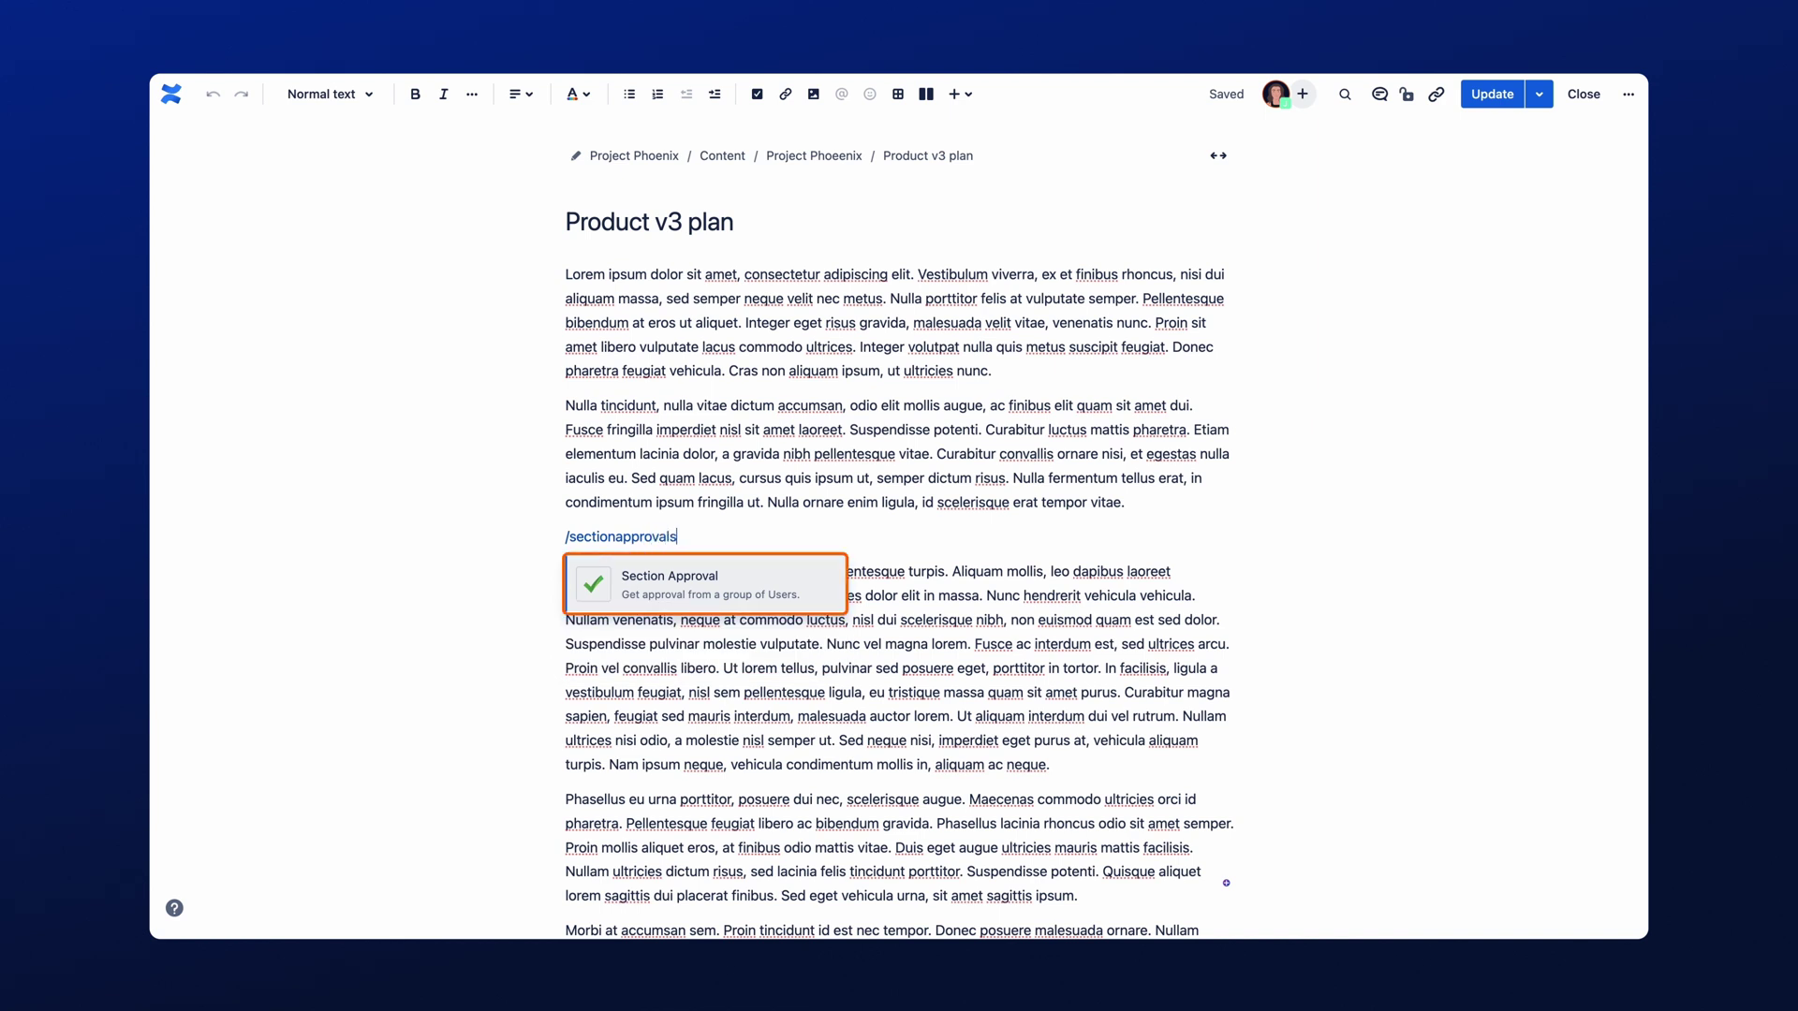
pyautogui.click(836, 599)
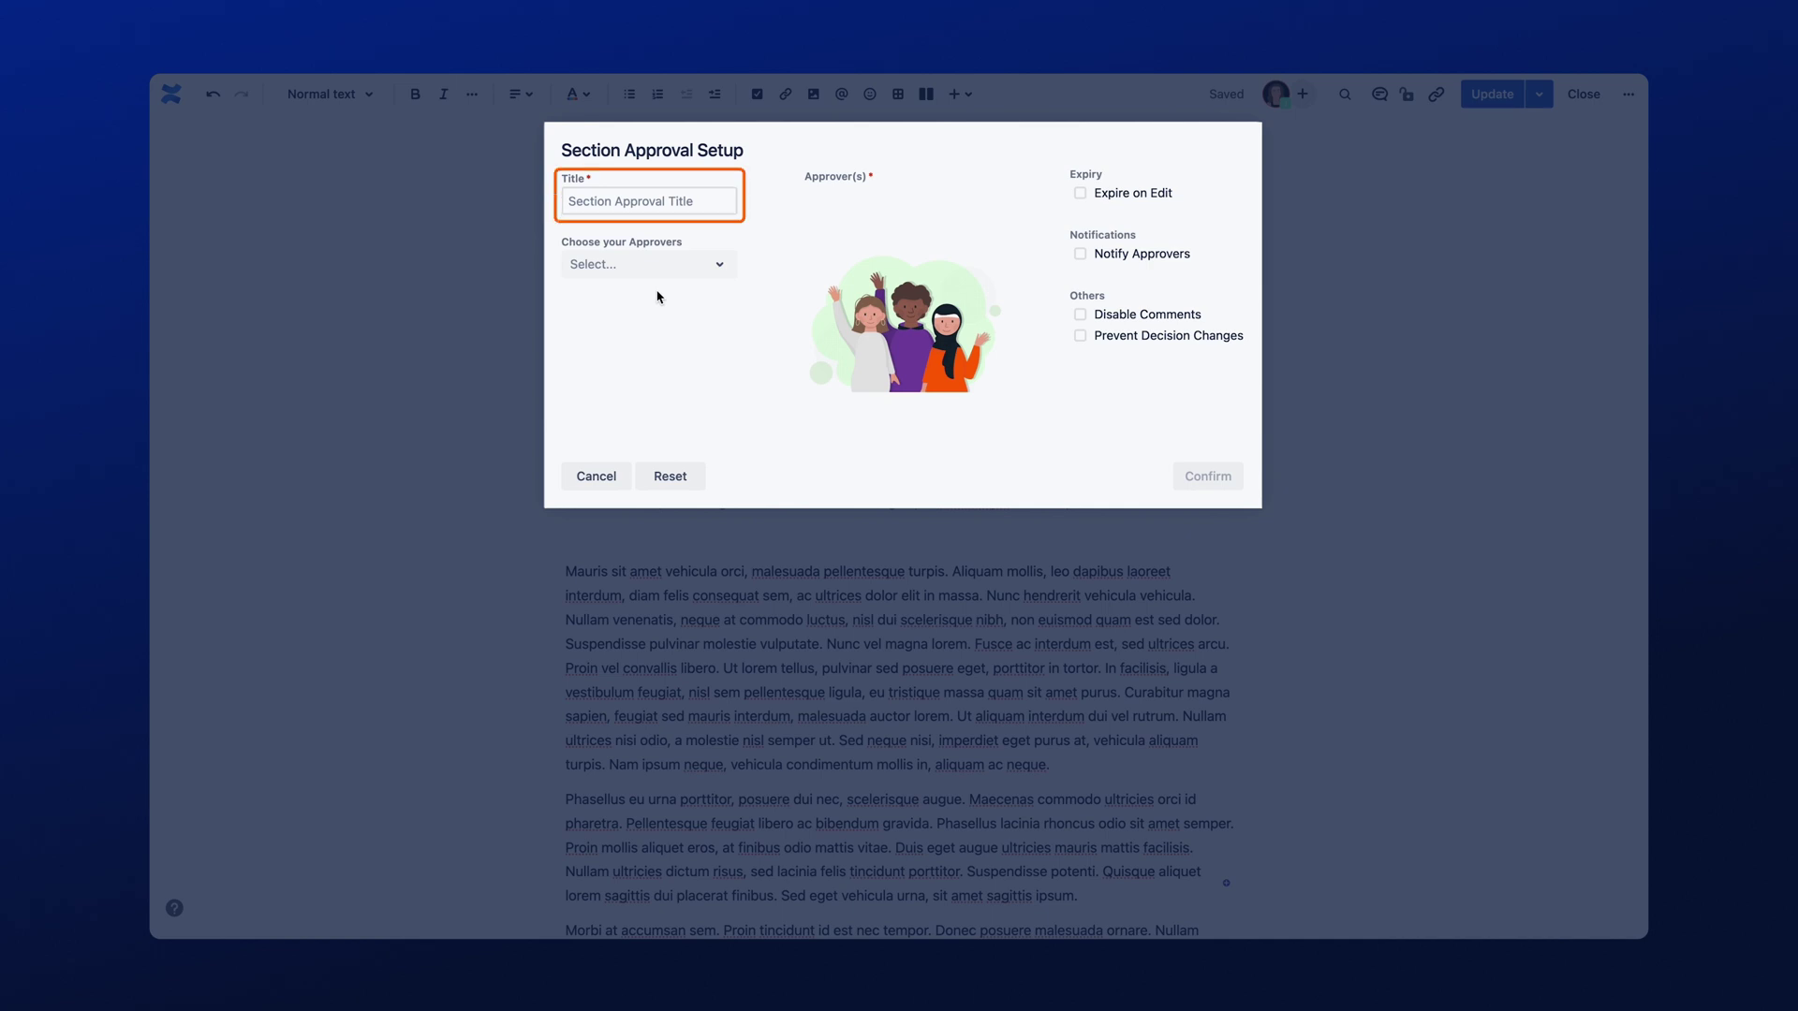
# Title the section approval 'V3 plan review' and add the page owner as approver
pyautogui.click(636, 204)
pyautogui.write('V3')
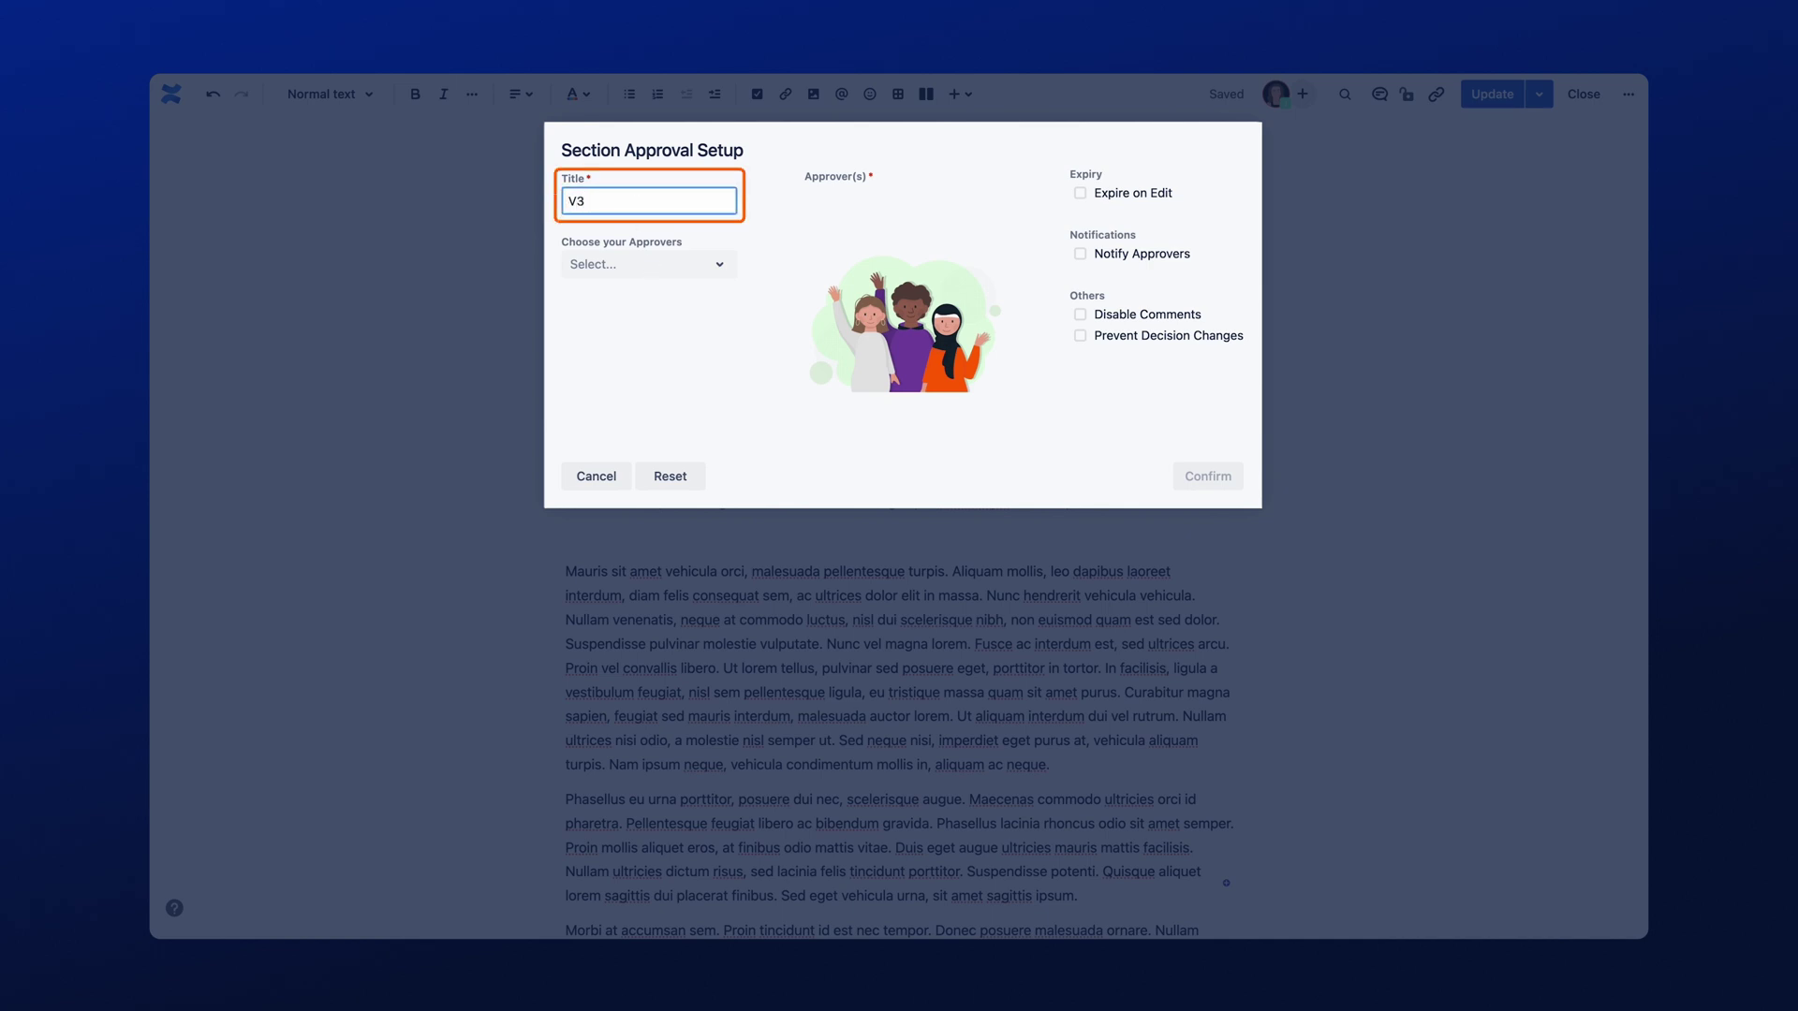
pyautogui.write(' plan review')
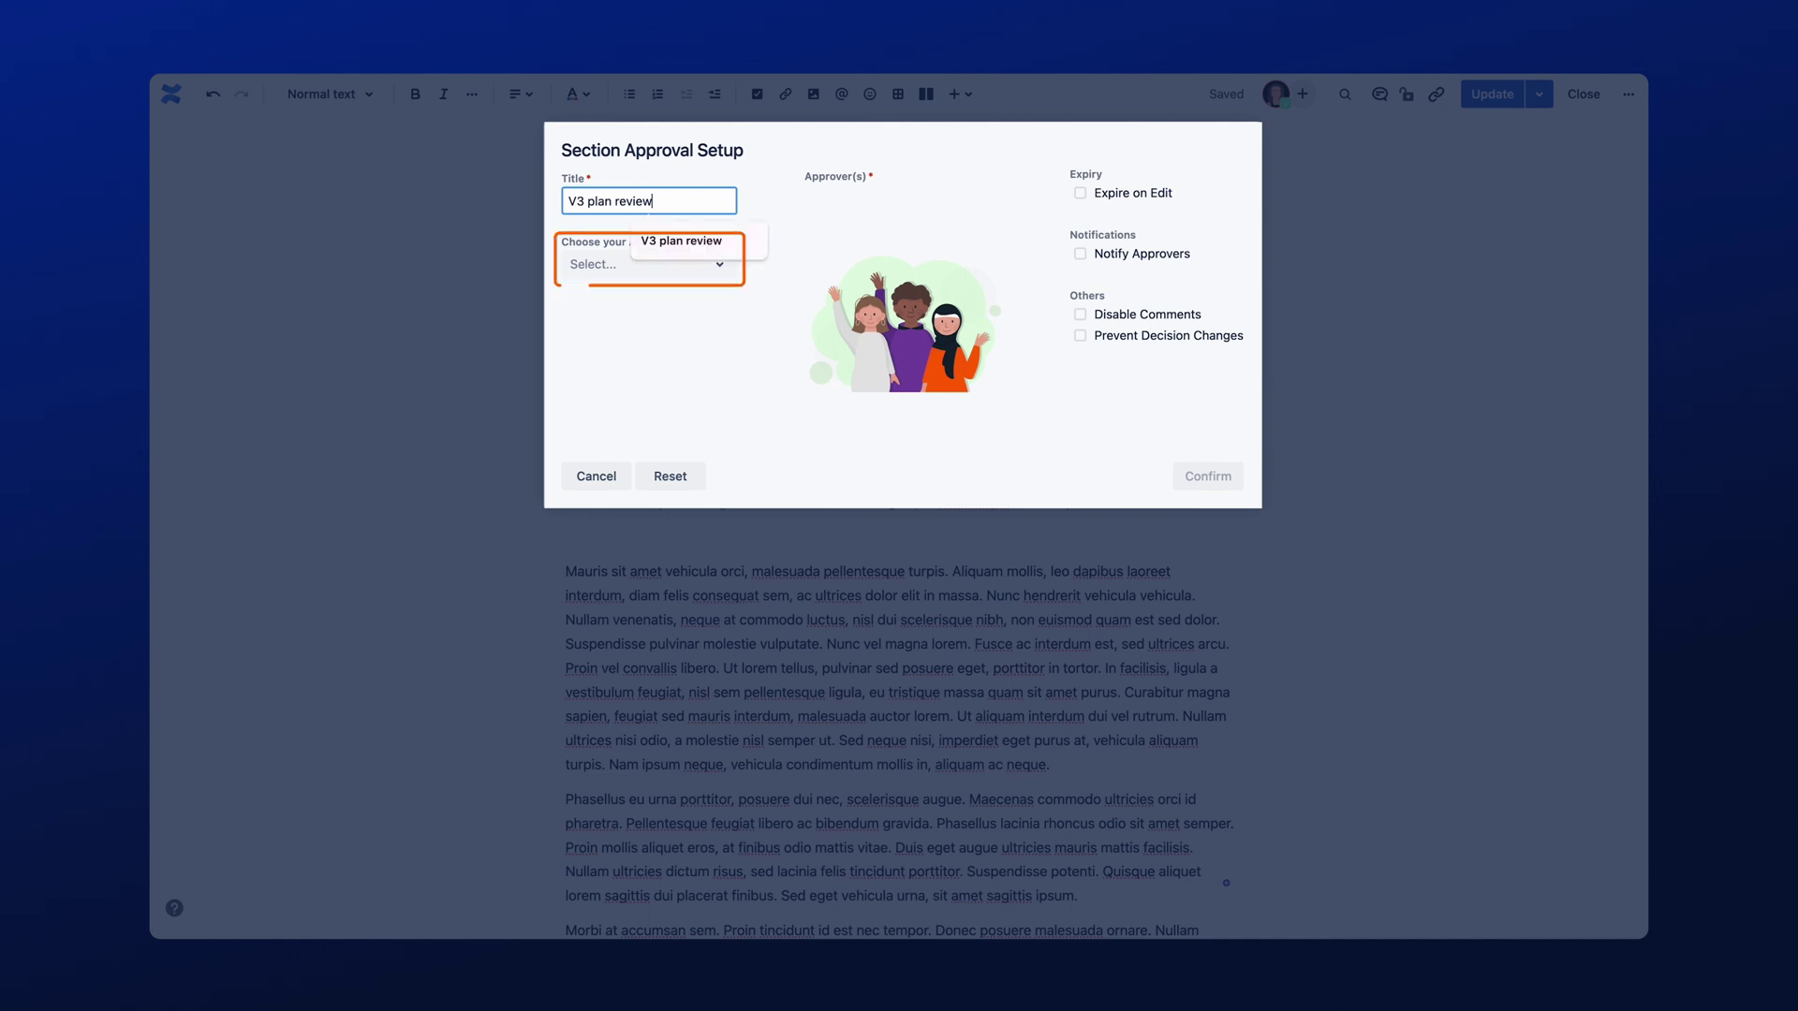
pyautogui.click(599, 265)
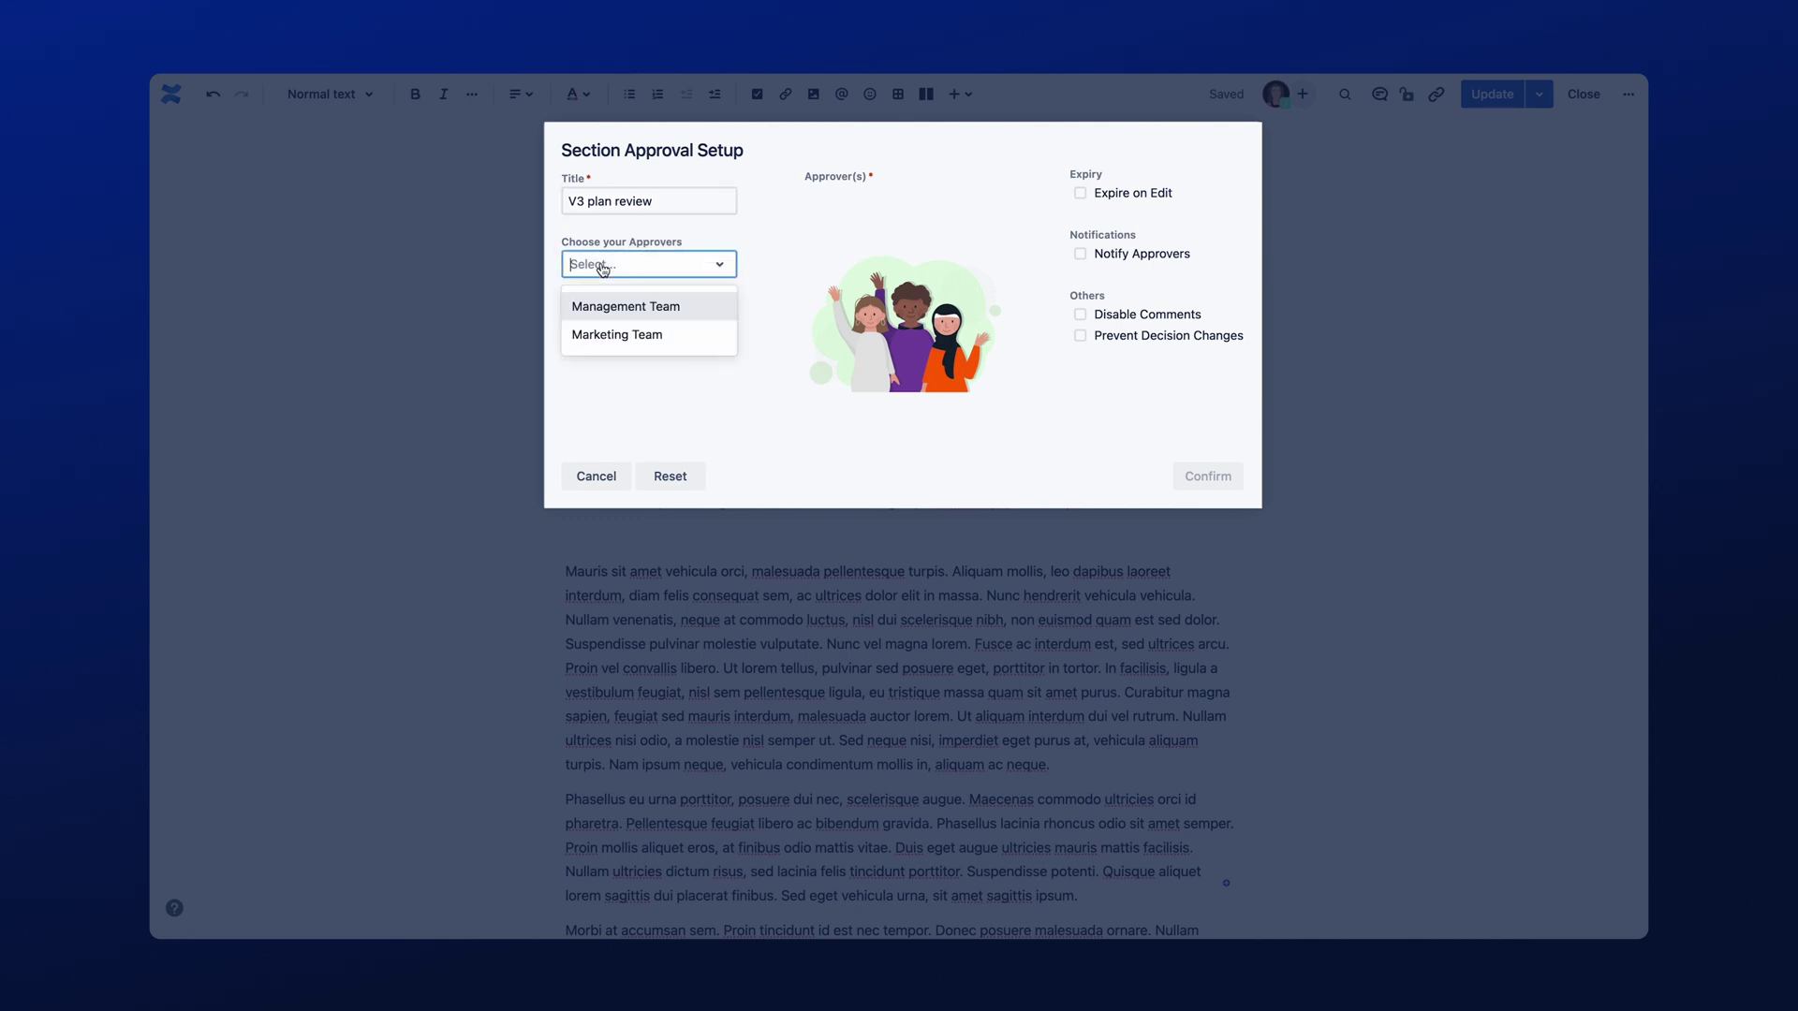
pyautogui.write('jenn')
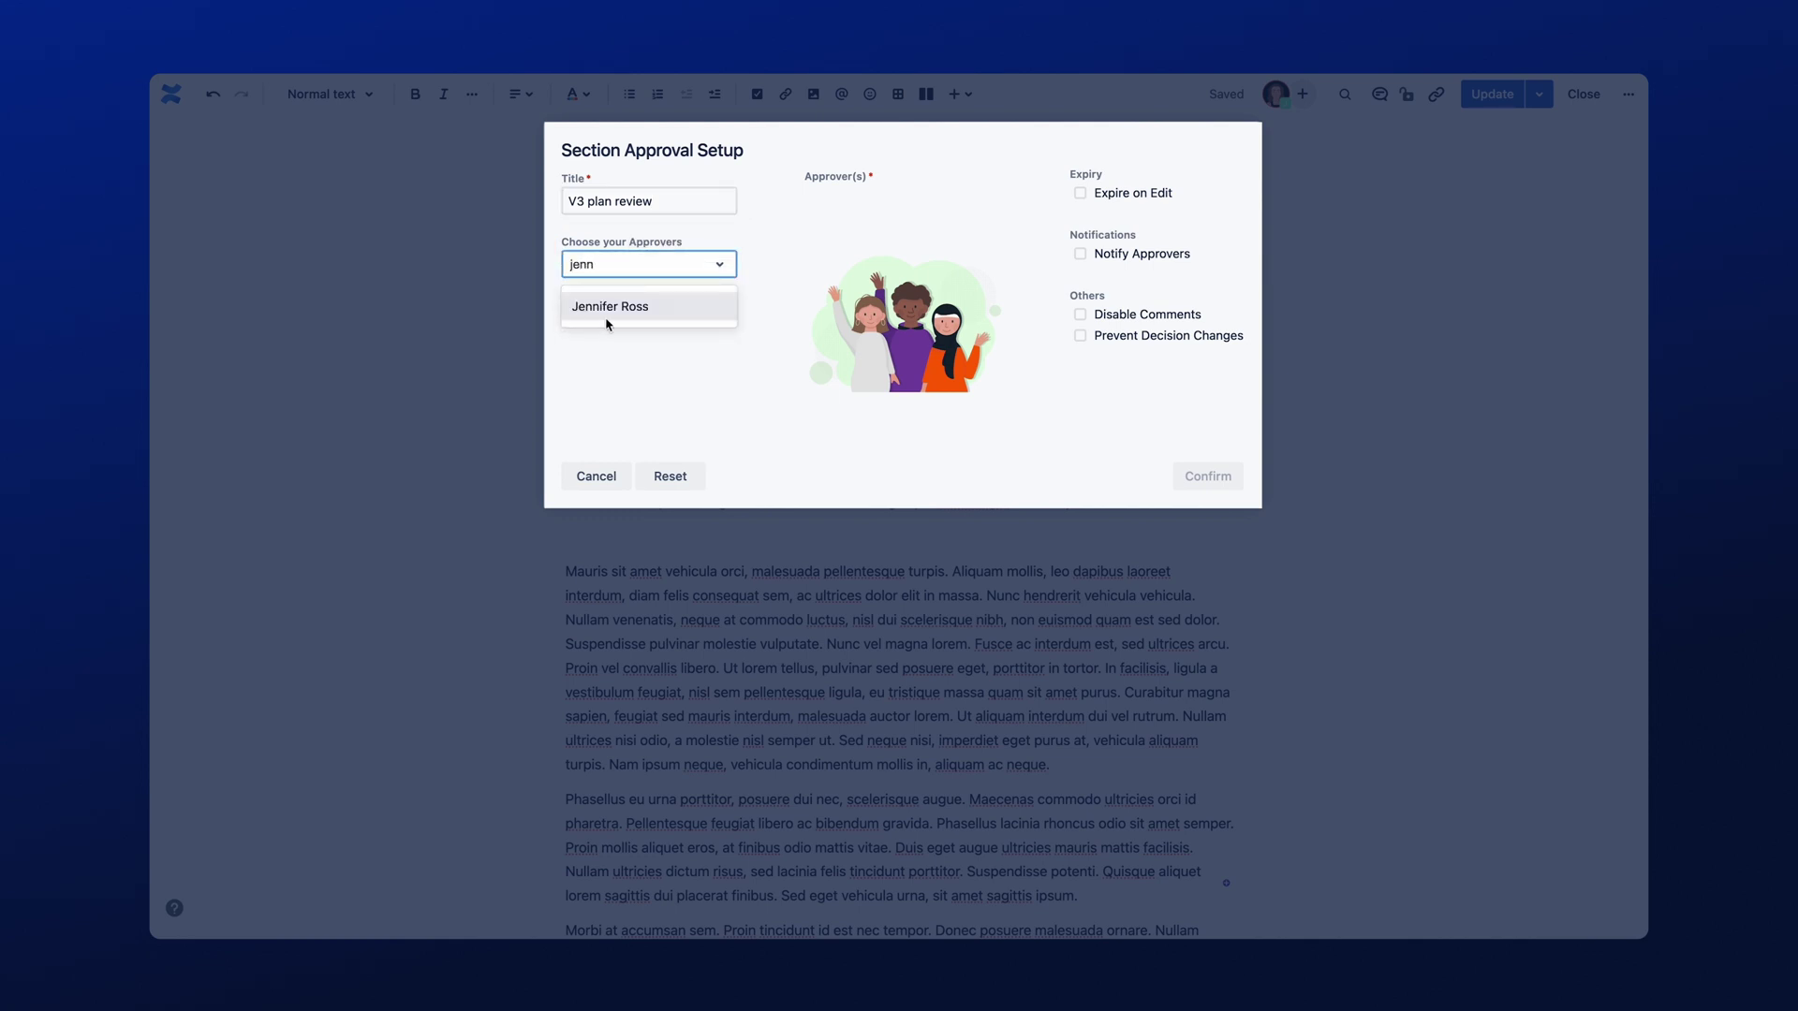
pyautogui.click(605, 306)
# Swap the approver for the Marketing Team, enable Notify Approvers, and confirm
pyautogui.press('BackSpace')
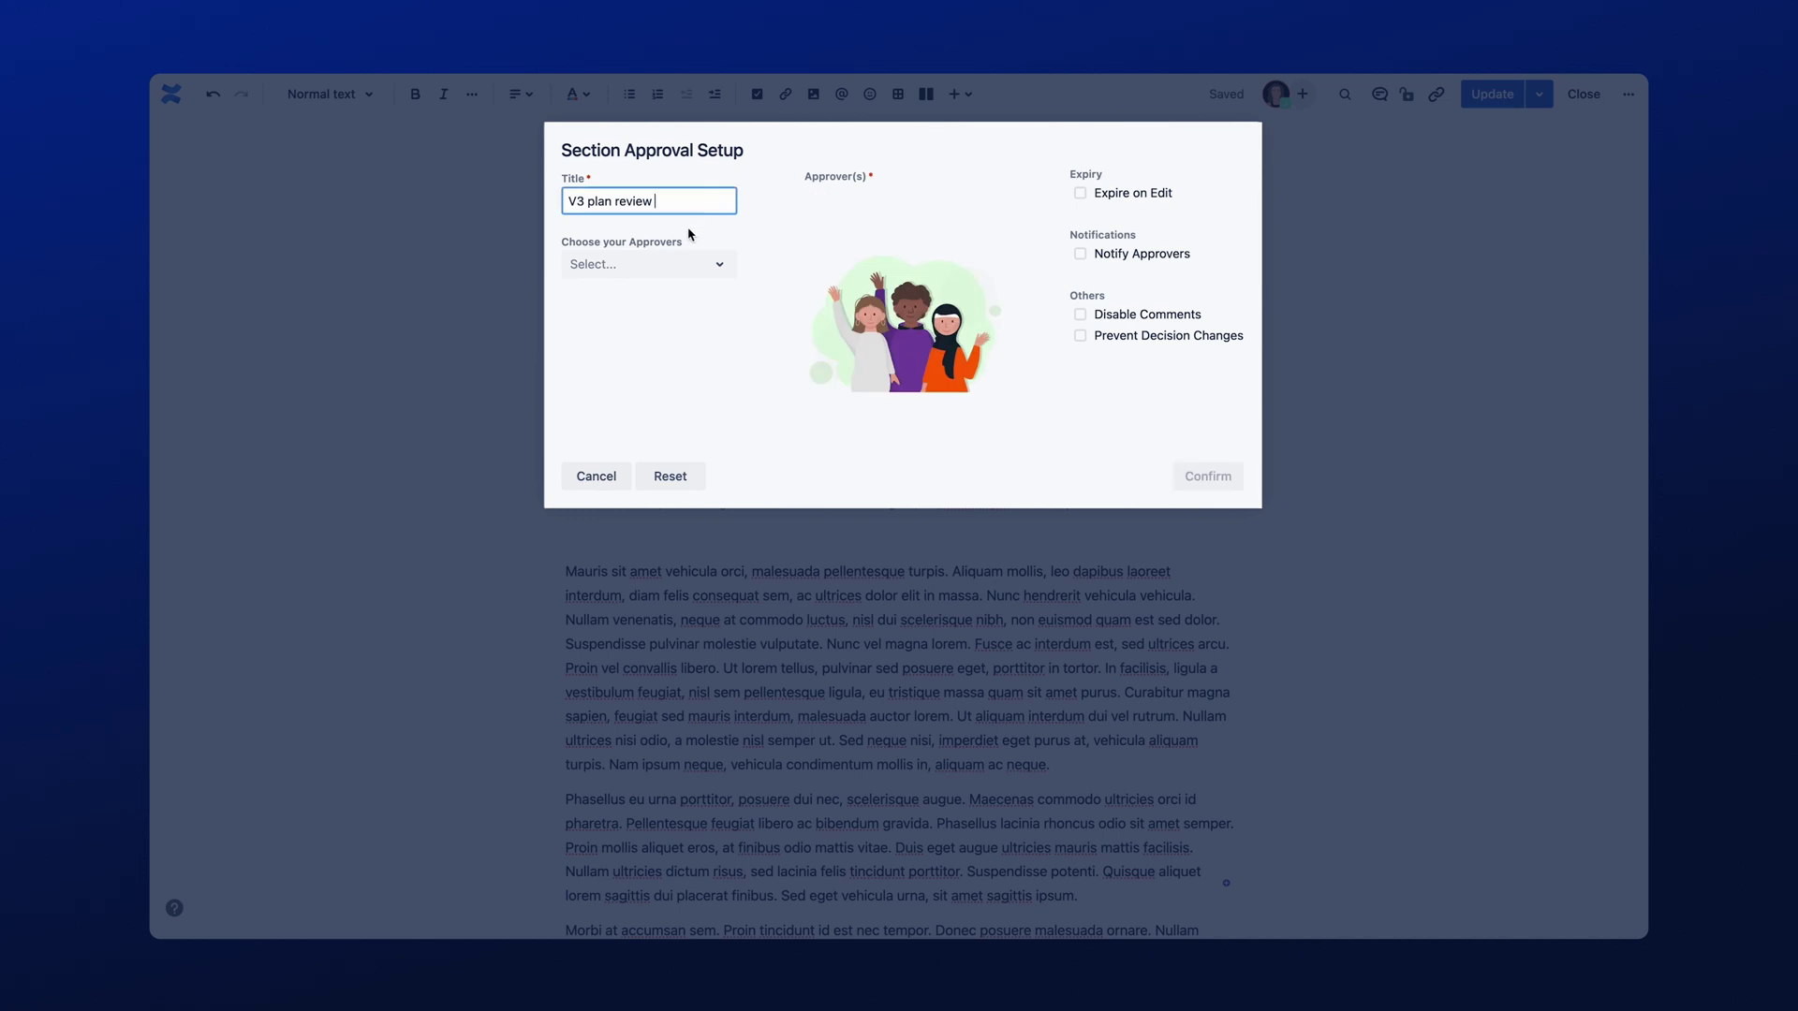
pyautogui.click(673, 271)
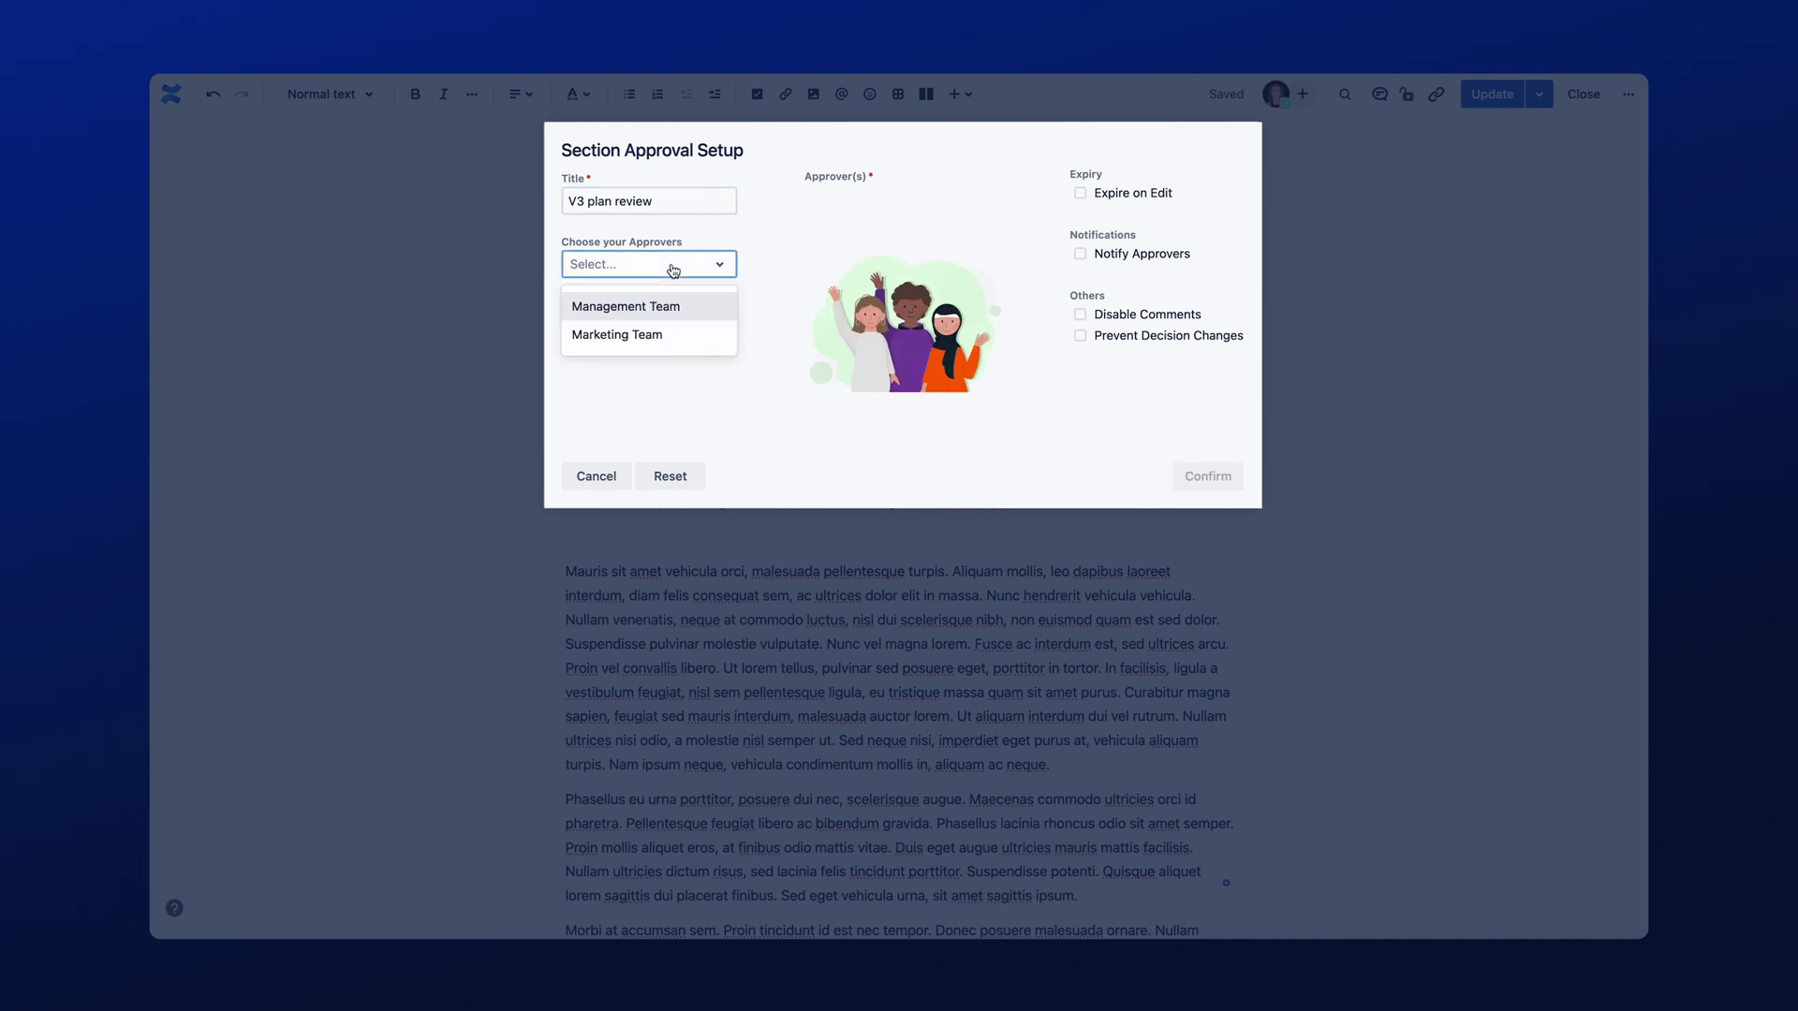
pyautogui.click(648, 335)
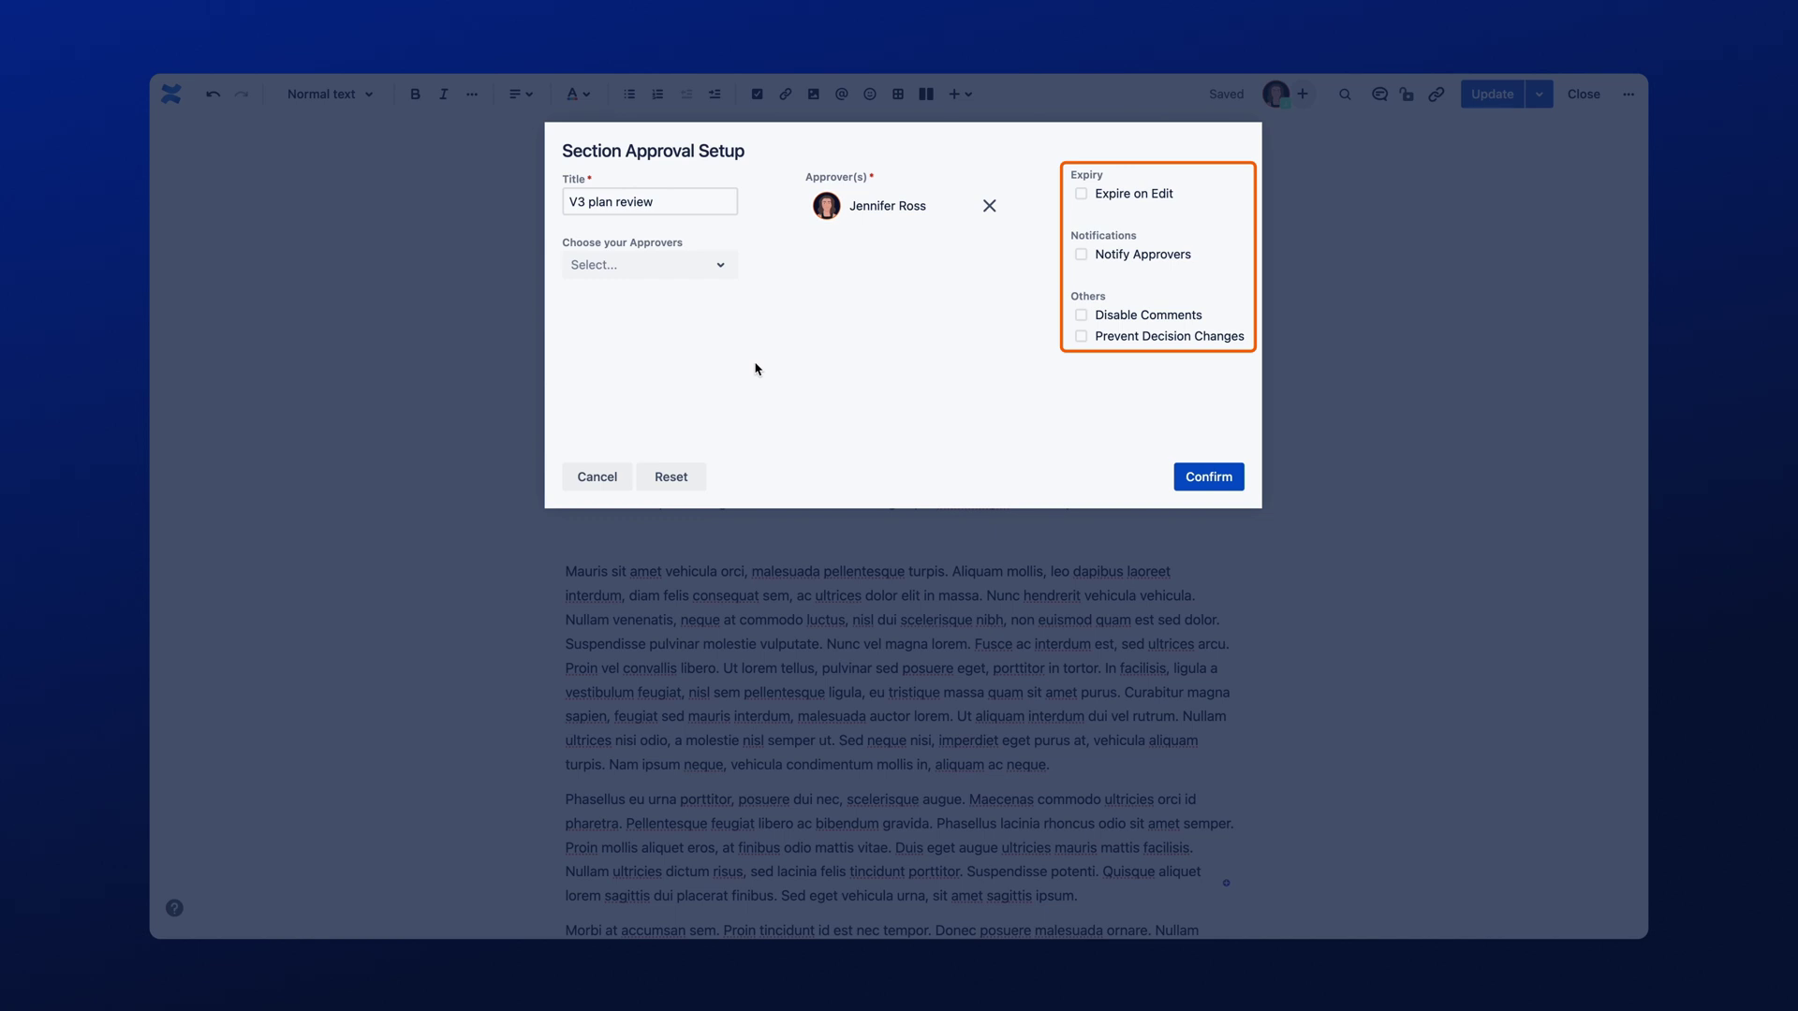
pyautogui.click(1084, 257)
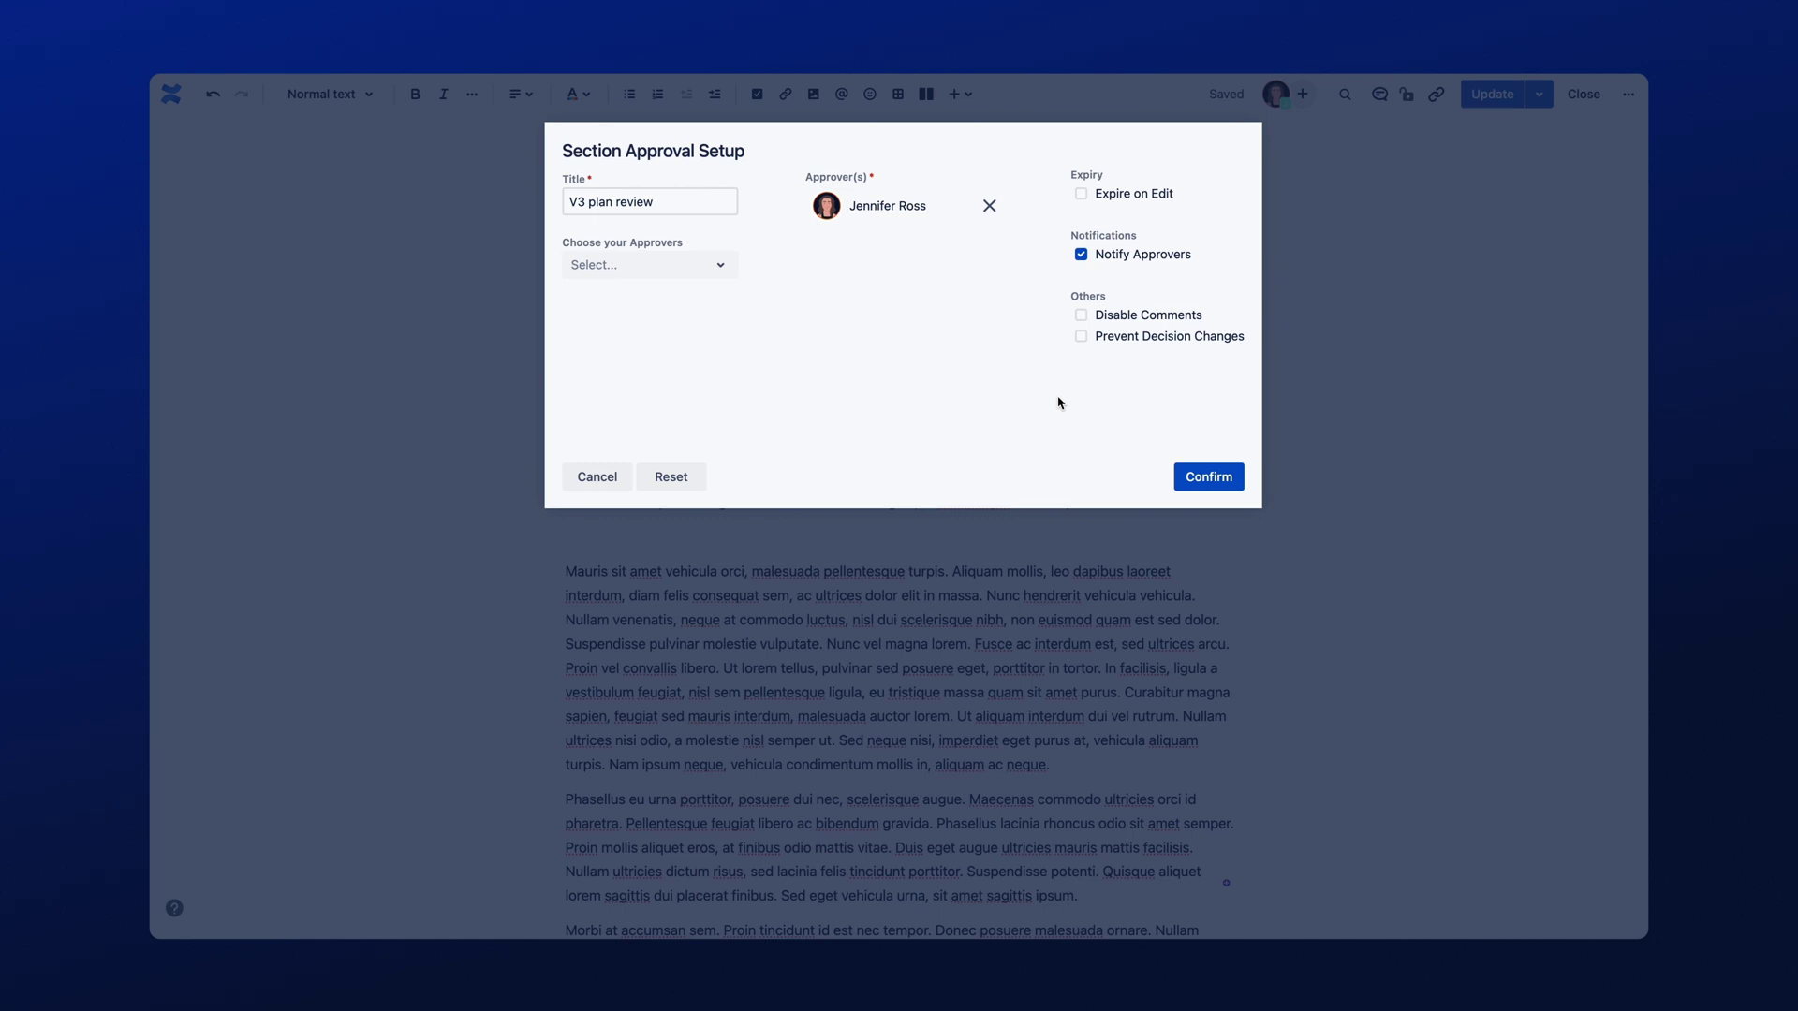
pyautogui.click(1187, 479)
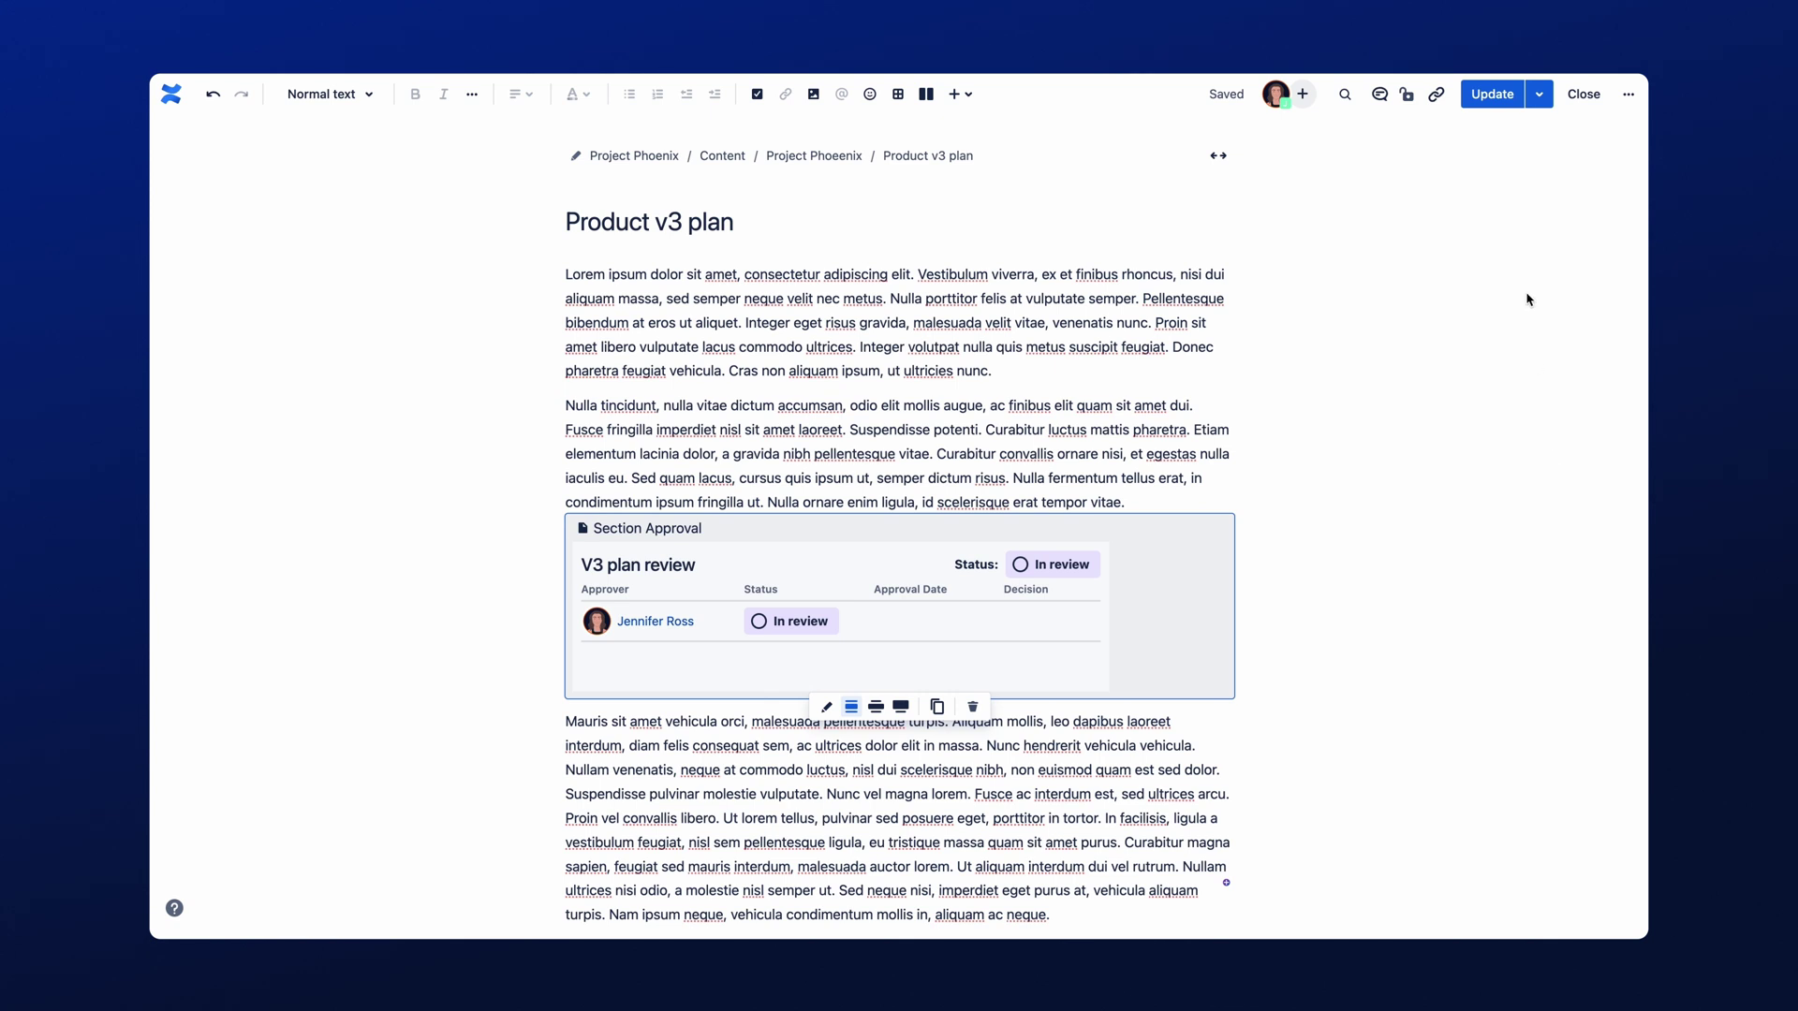
# Publish the Product v3 plan page with its Section Approval macro
pyautogui.click(1502, 97)
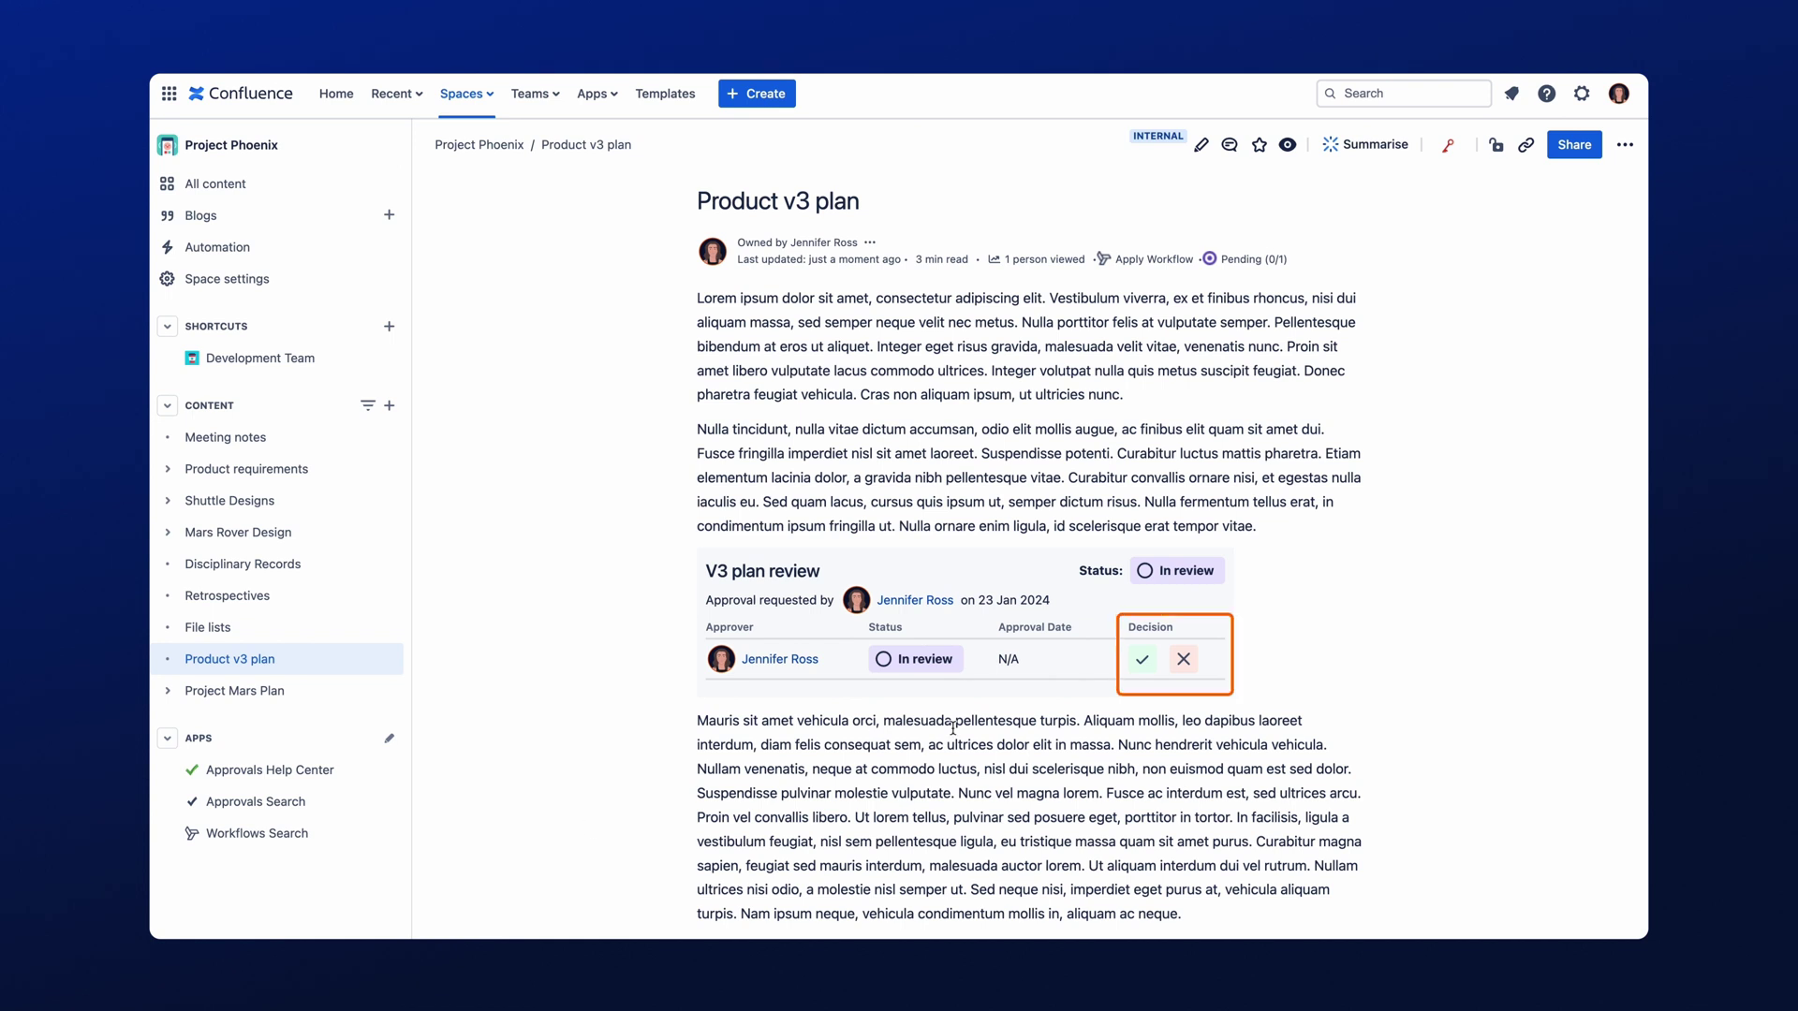
# Approve the V3 plan review section from its Decision column
pyautogui.click(1144, 660)
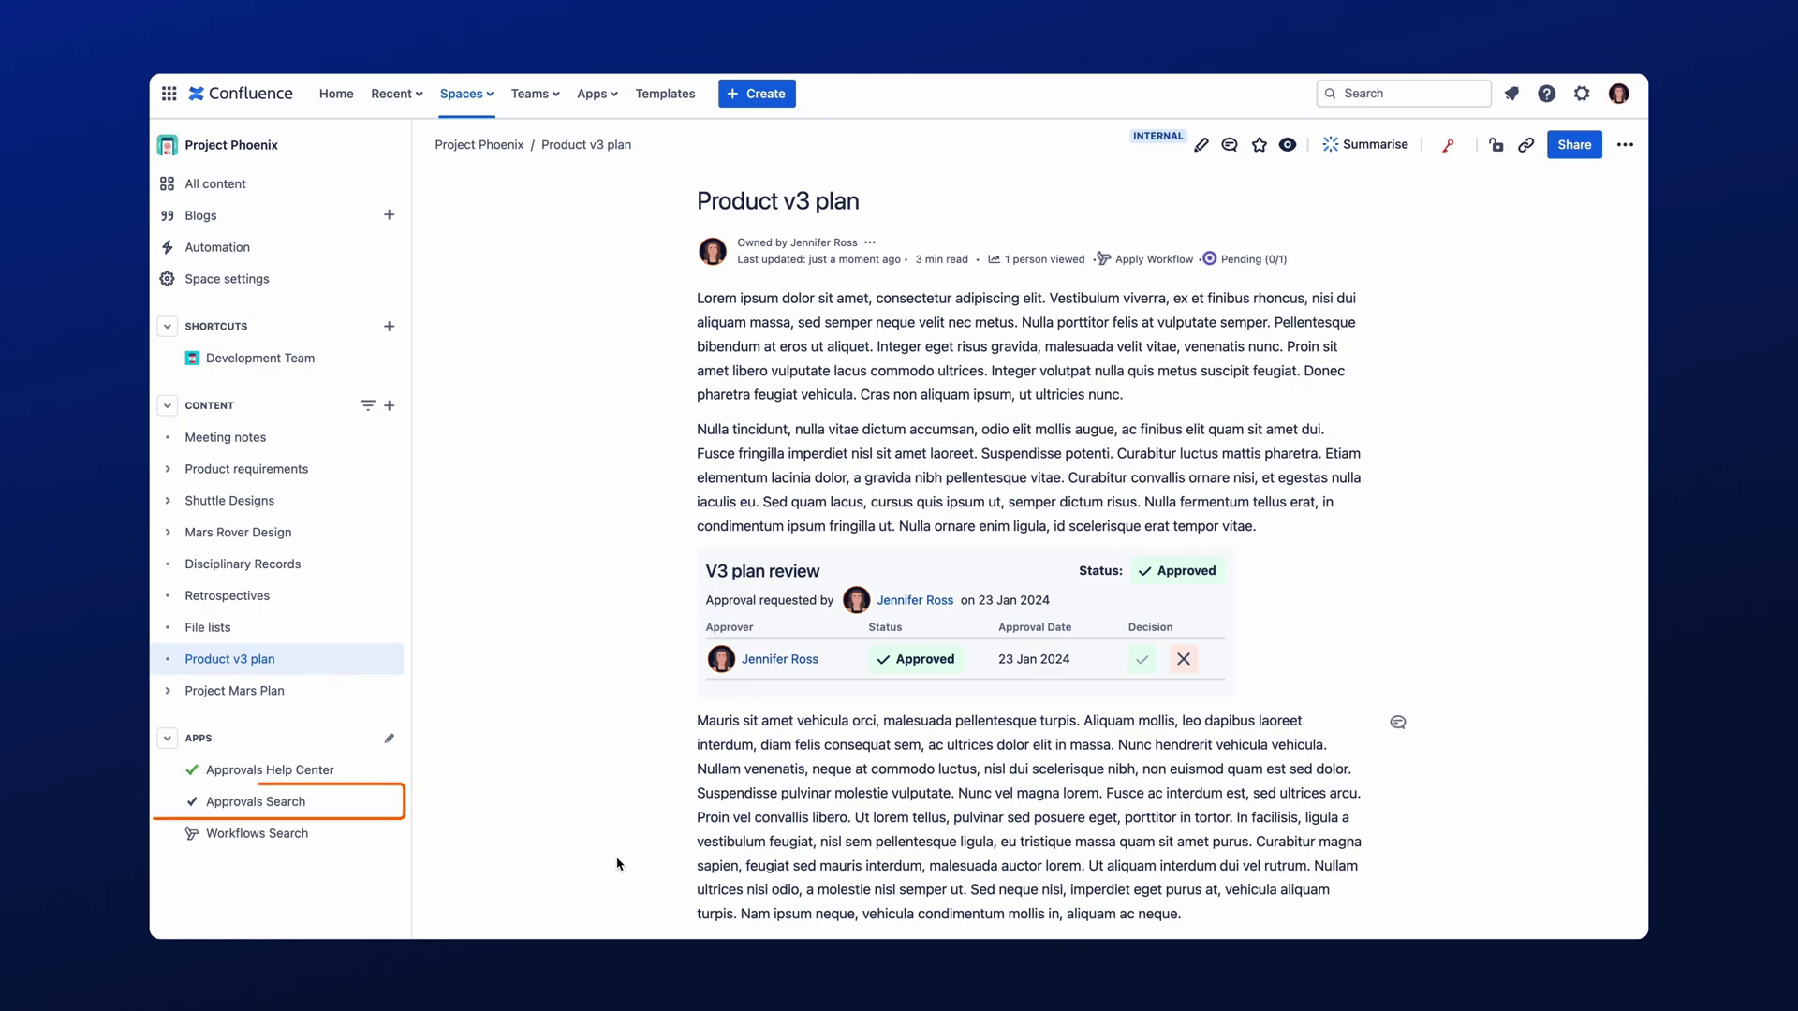
# Bulk-approve Product v3 plan and the next pending item in Approvals Search
pyautogui.click(335, 803)
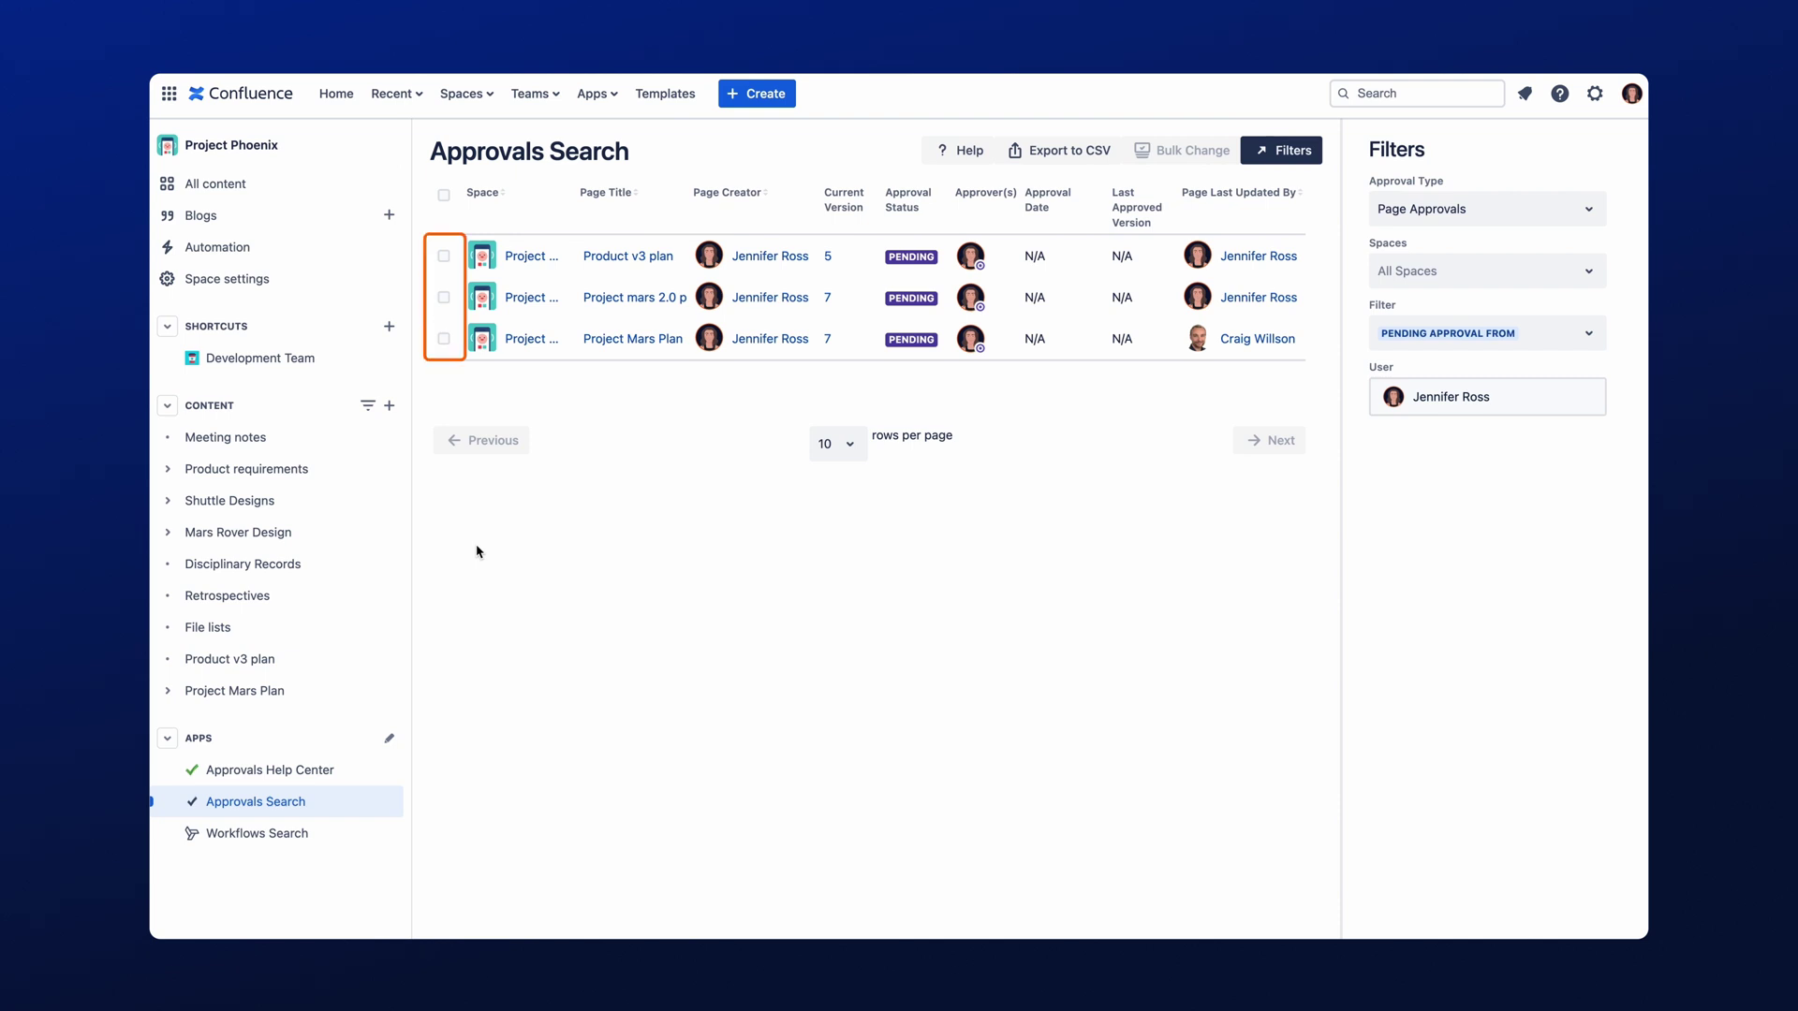
pyautogui.click(444, 255)
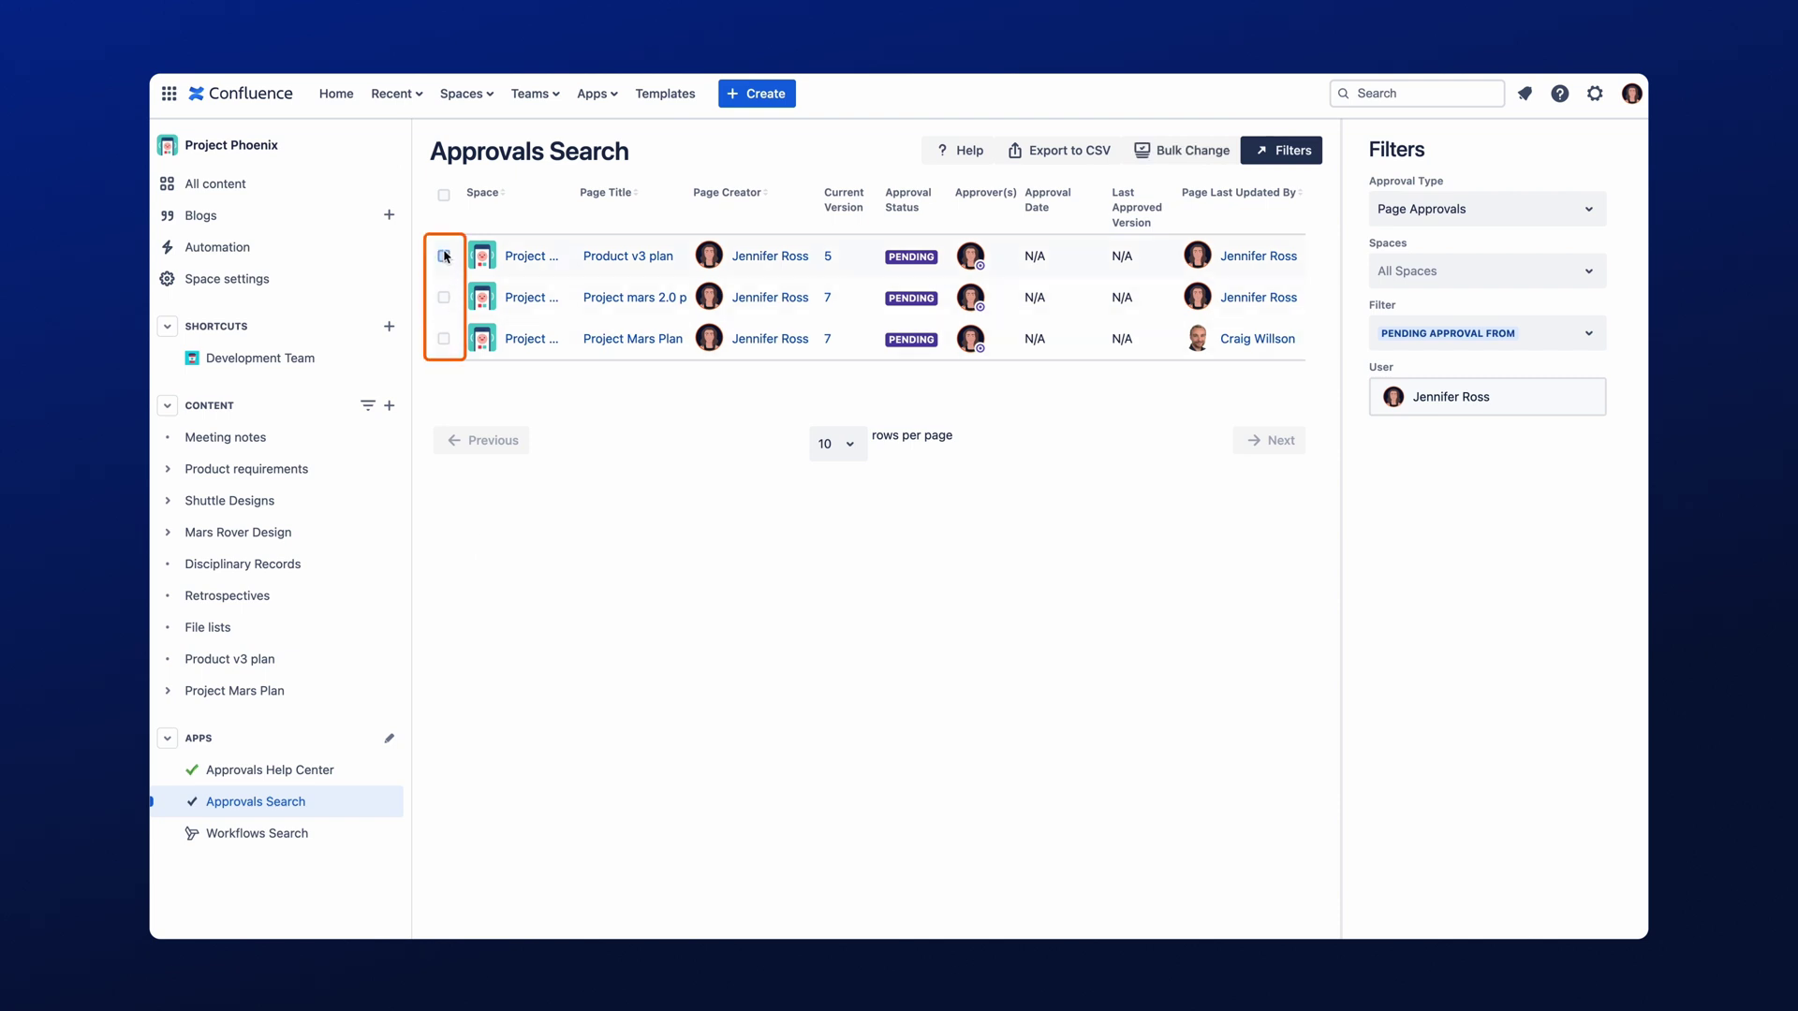
pyautogui.click(444, 298)
pyautogui.click(1184, 151)
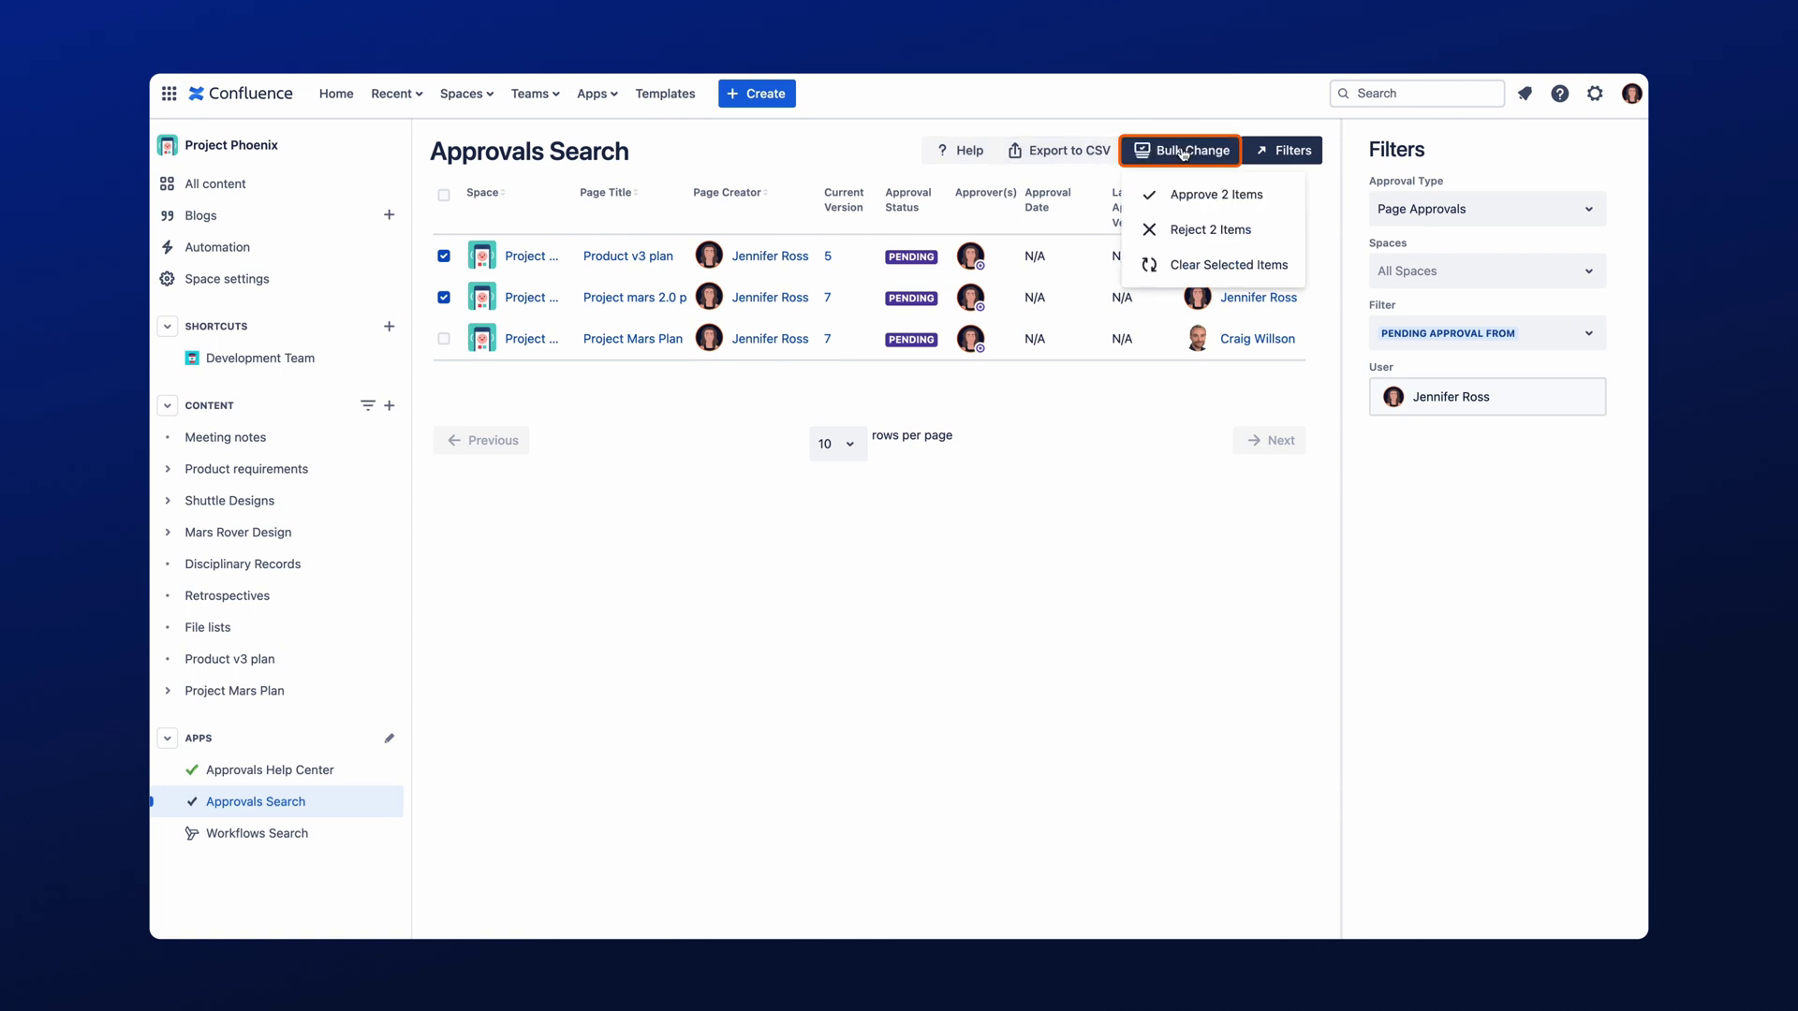
pyautogui.click(1185, 196)
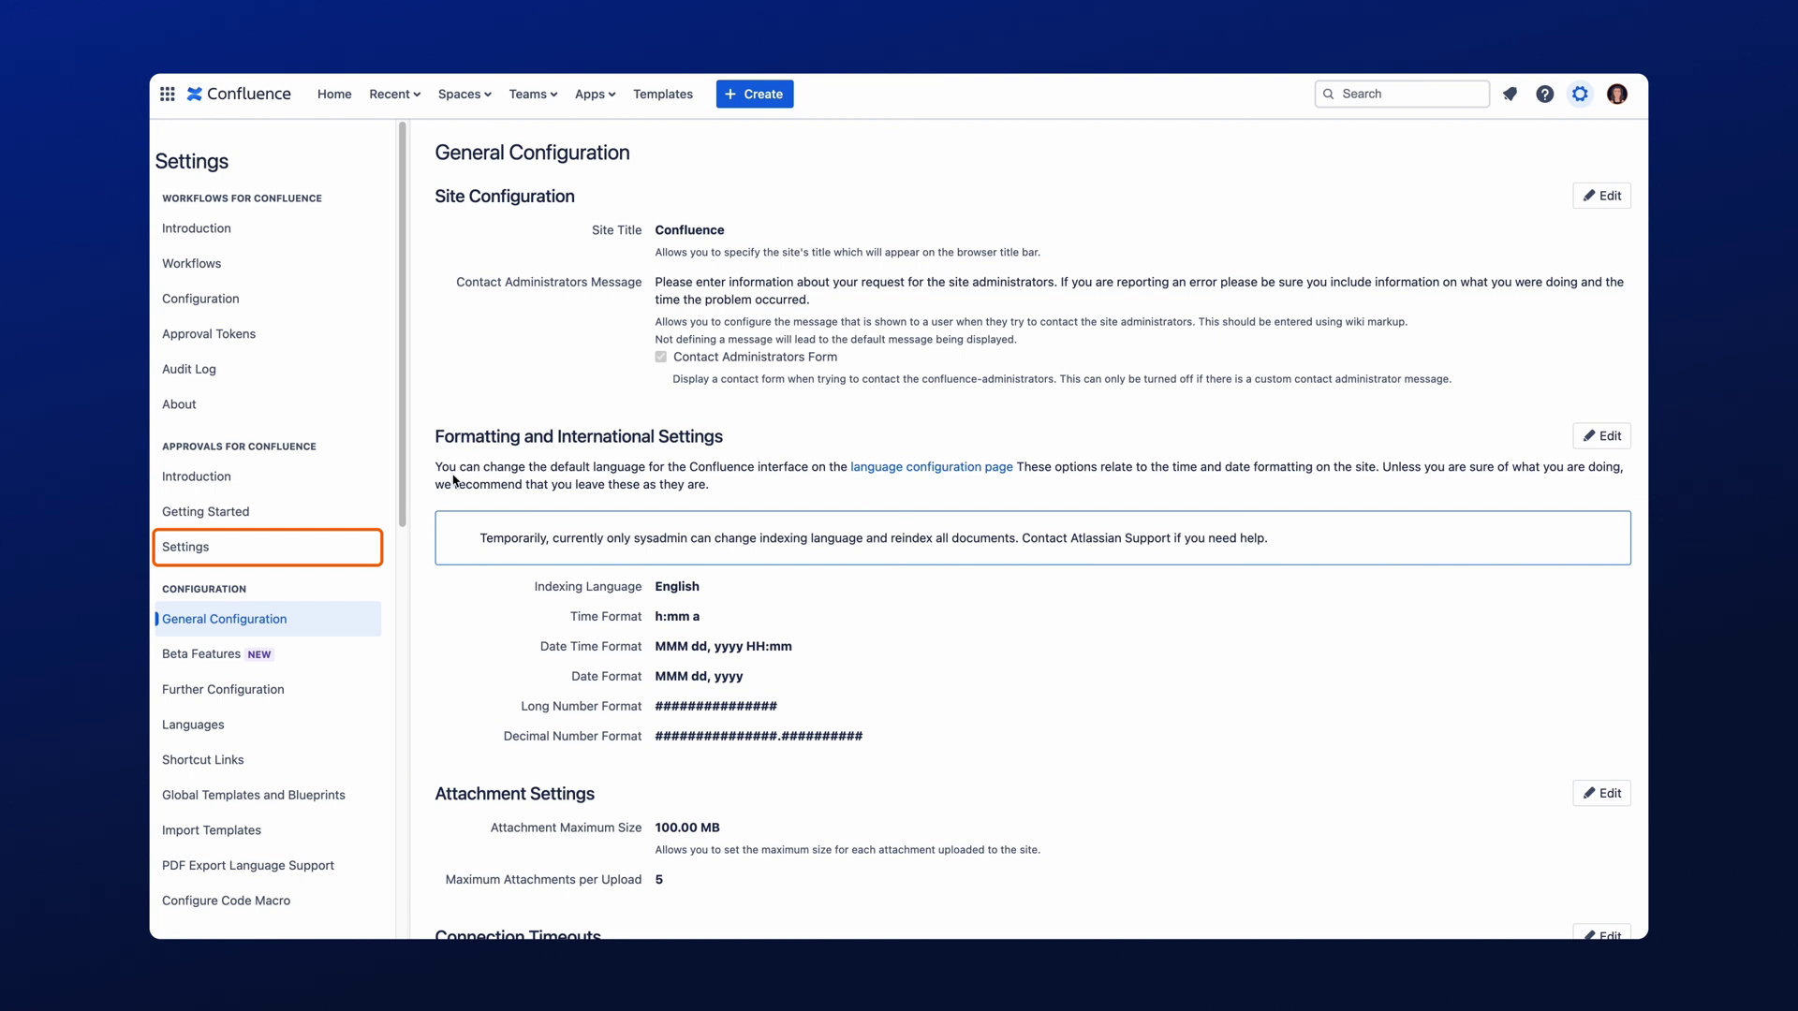
# Turn on Manage Approvals Globally in the Approvals for Confluence settings
pyautogui.click(310, 538)
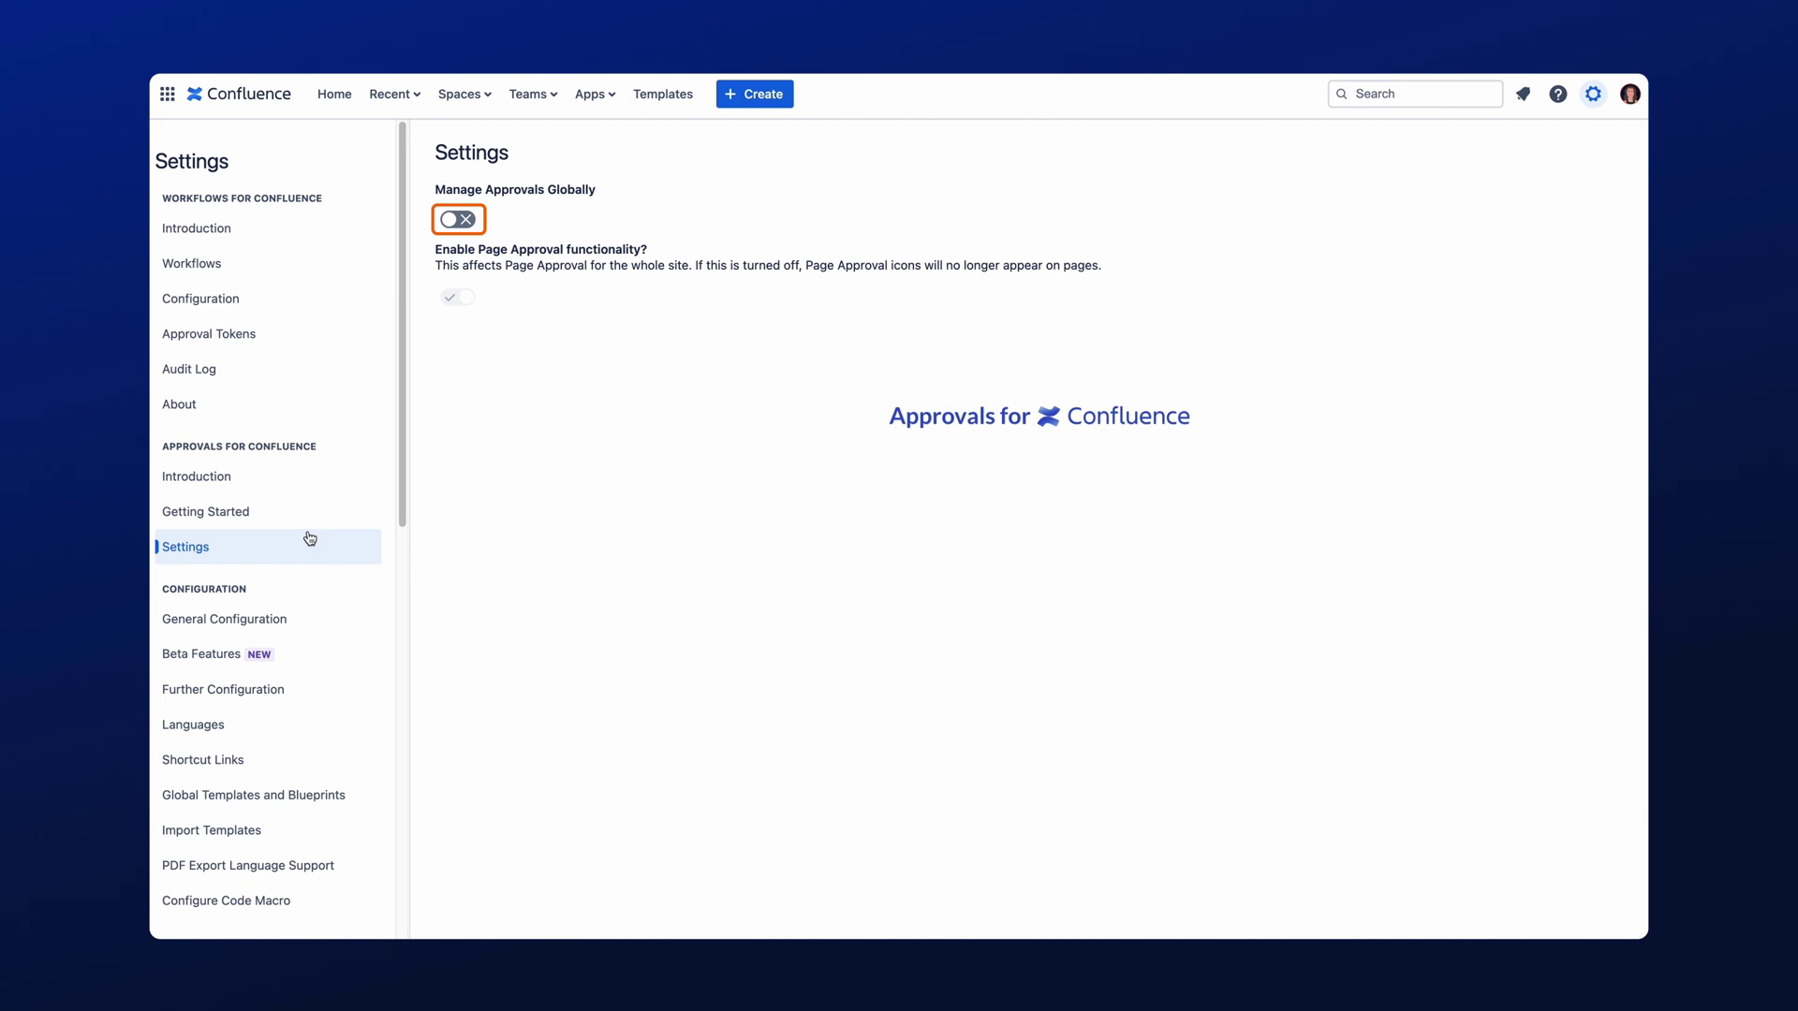
pyautogui.click(458, 219)
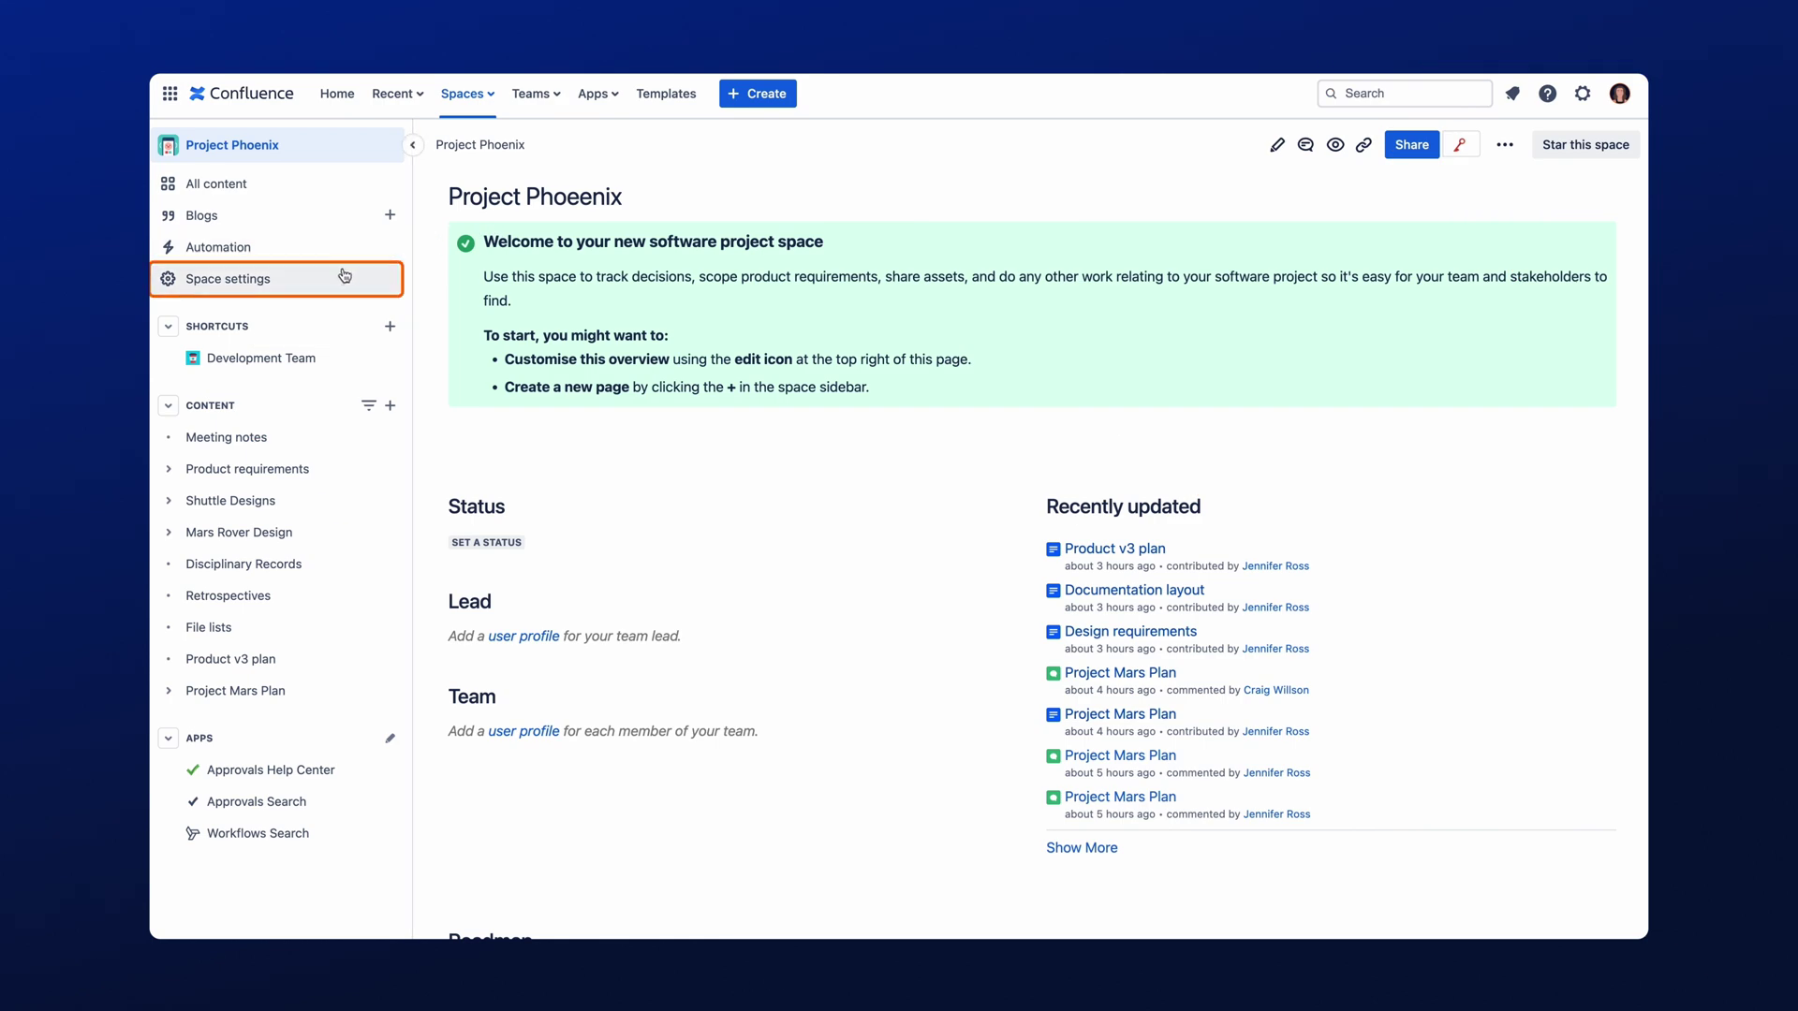
# Turn on Enable Page Approval in the Project Phoenix space's Approvals settings
pyautogui.click(343, 277)
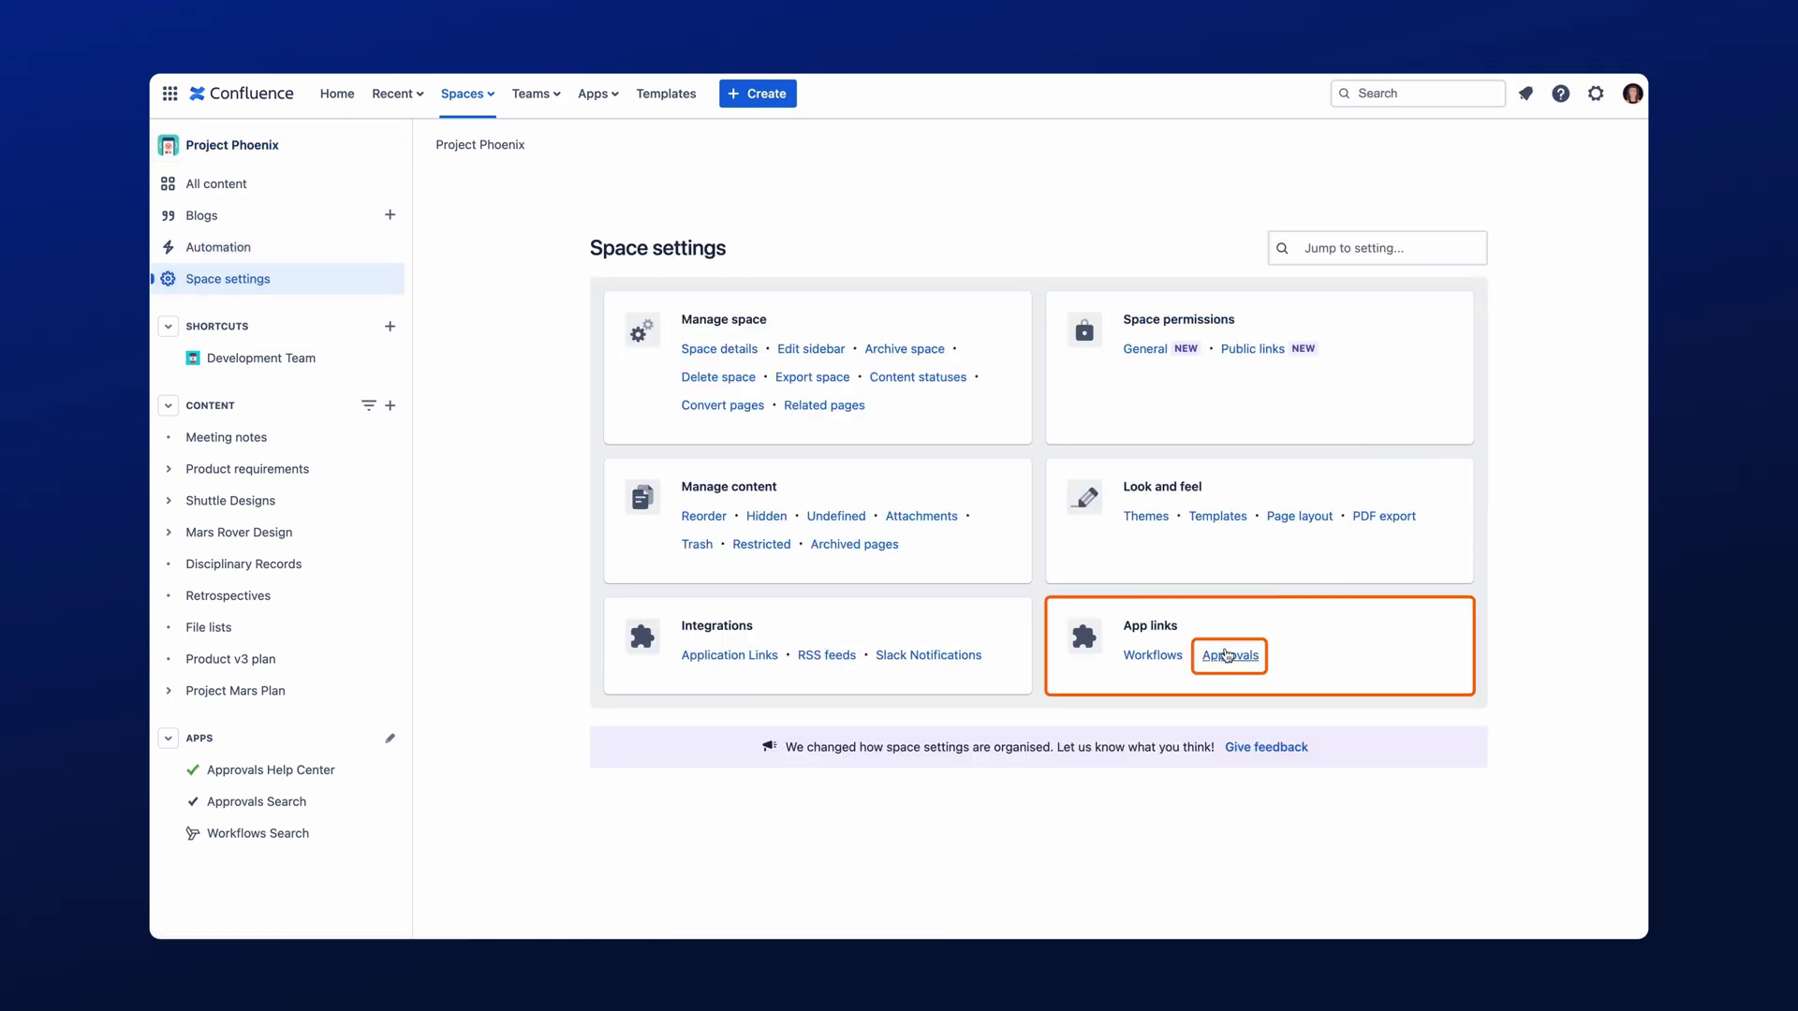
pyautogui.click(1229, 656)
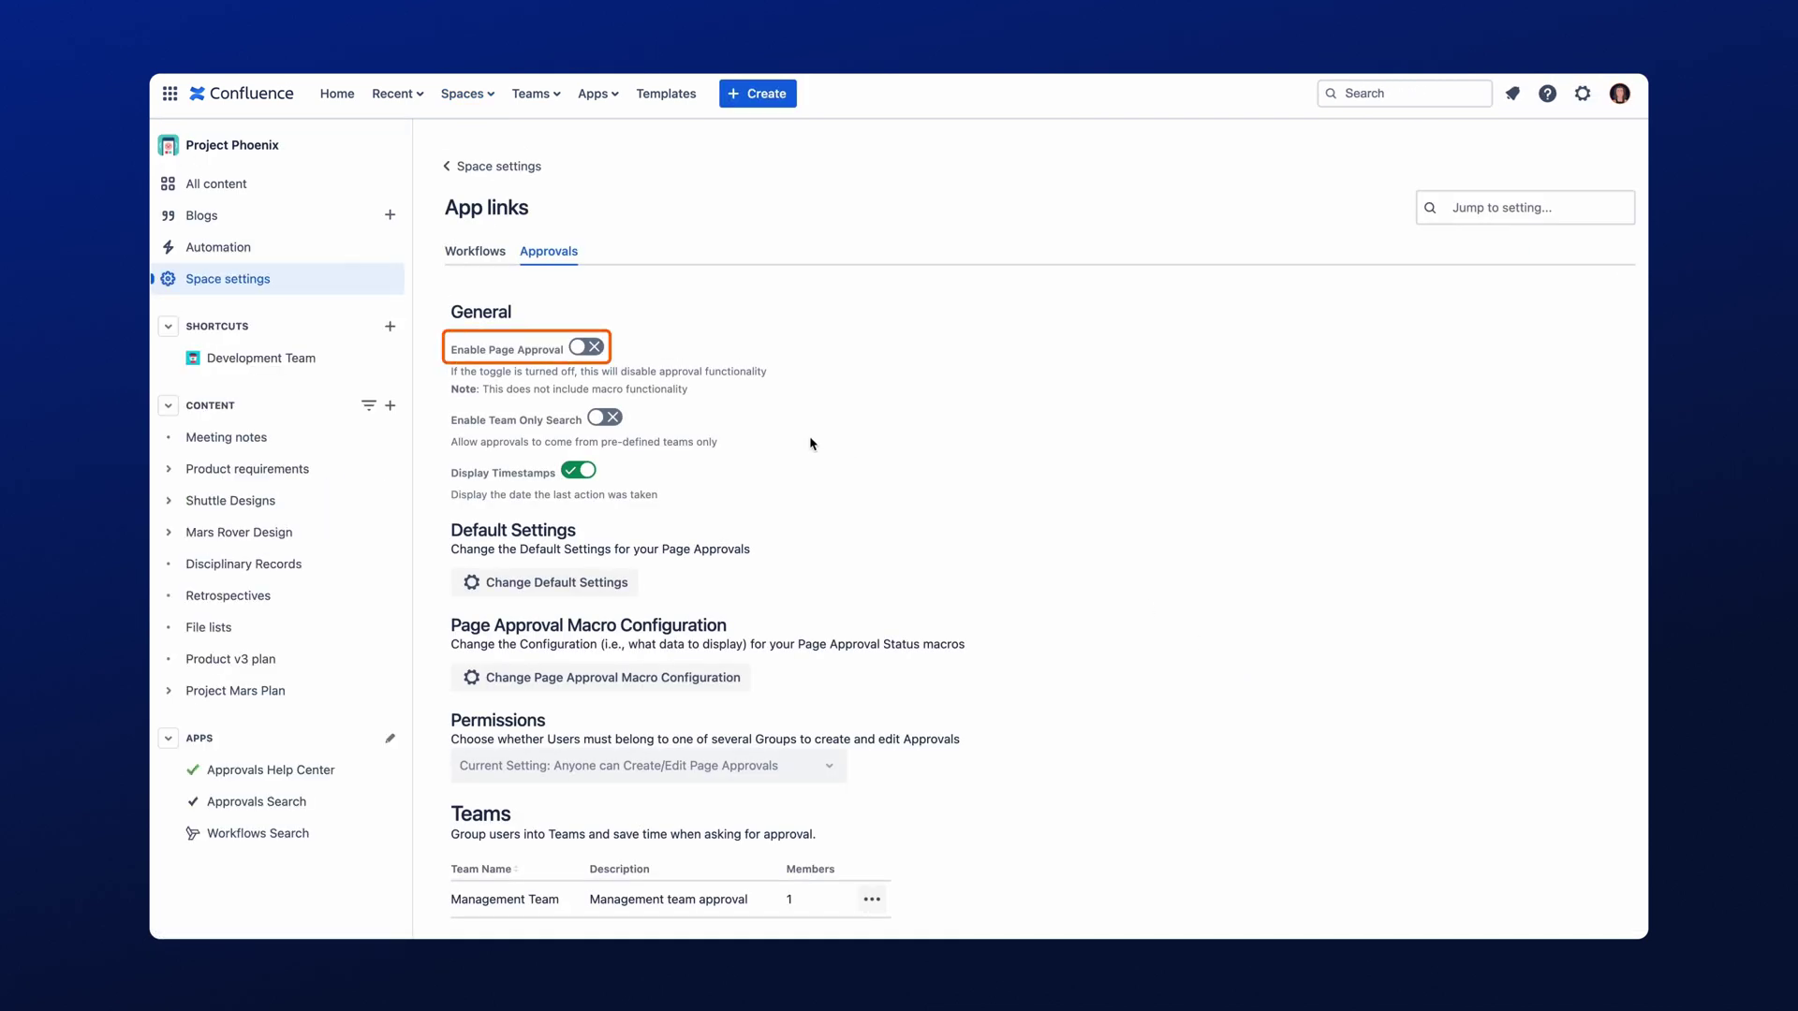
pyautogui.click(592, 352)
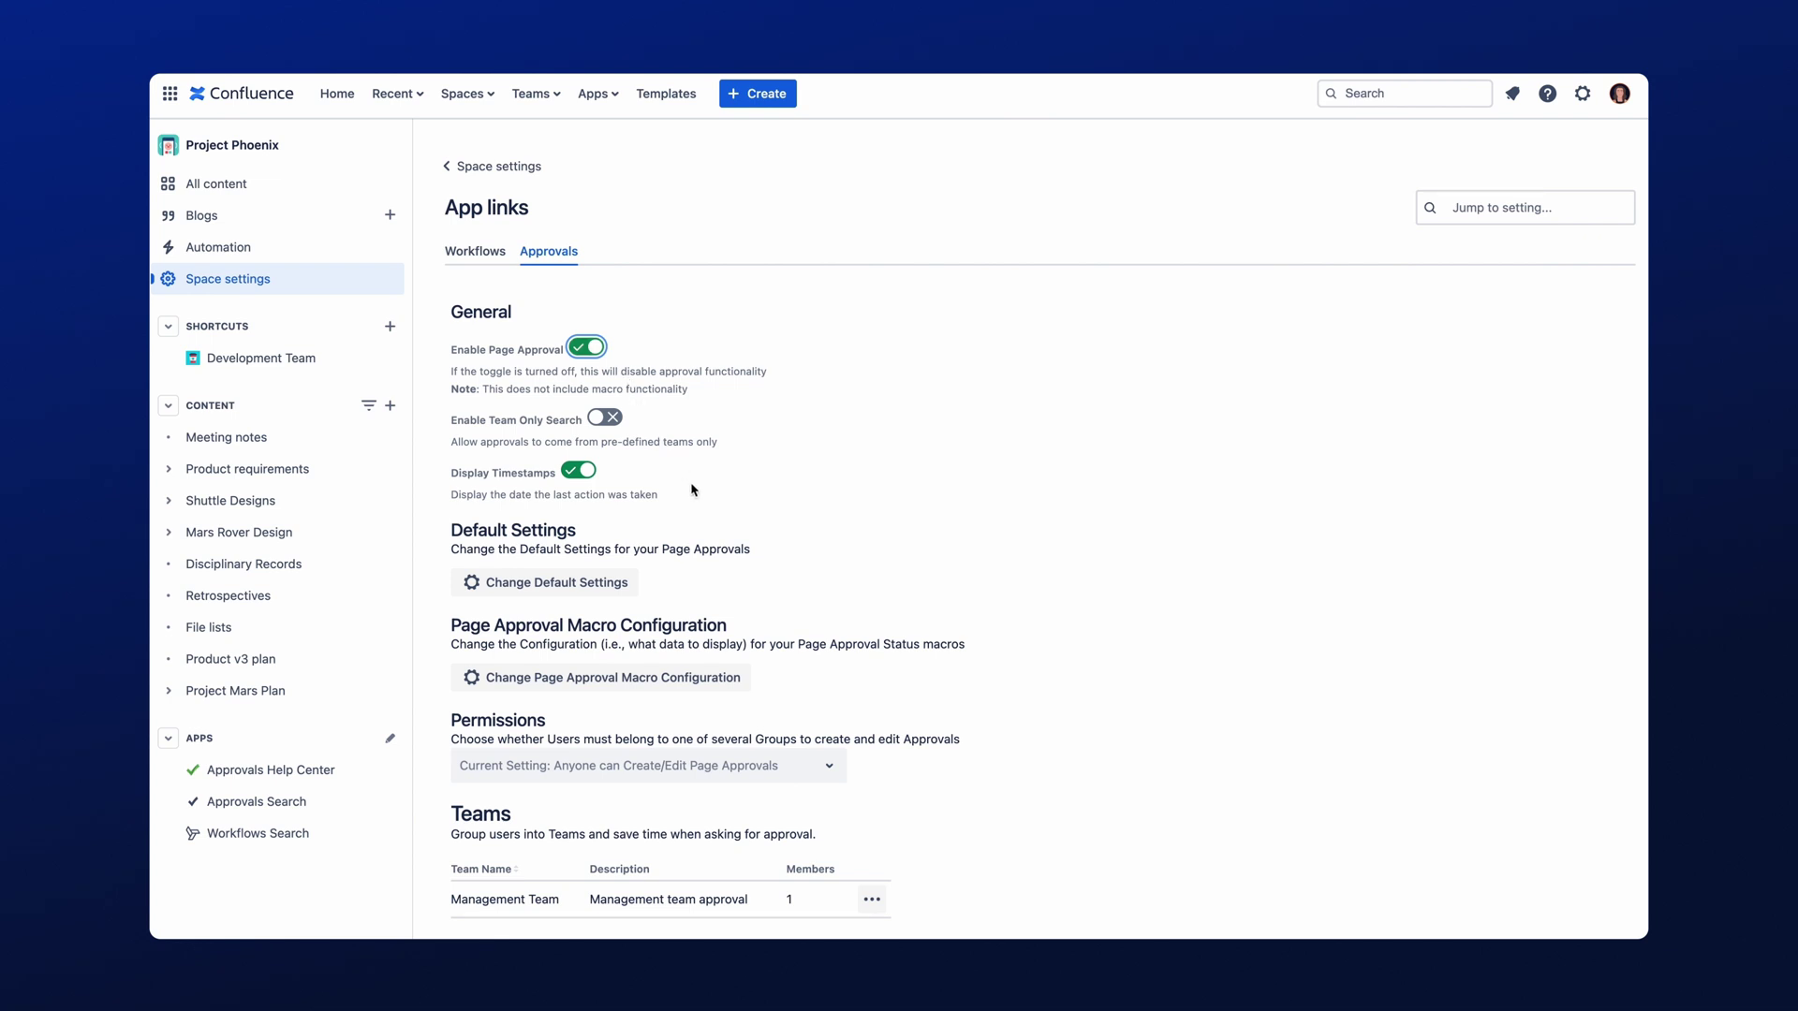
# Save Management Team as the default approver in the page approval default settings
pyautogui.click(633, 587)
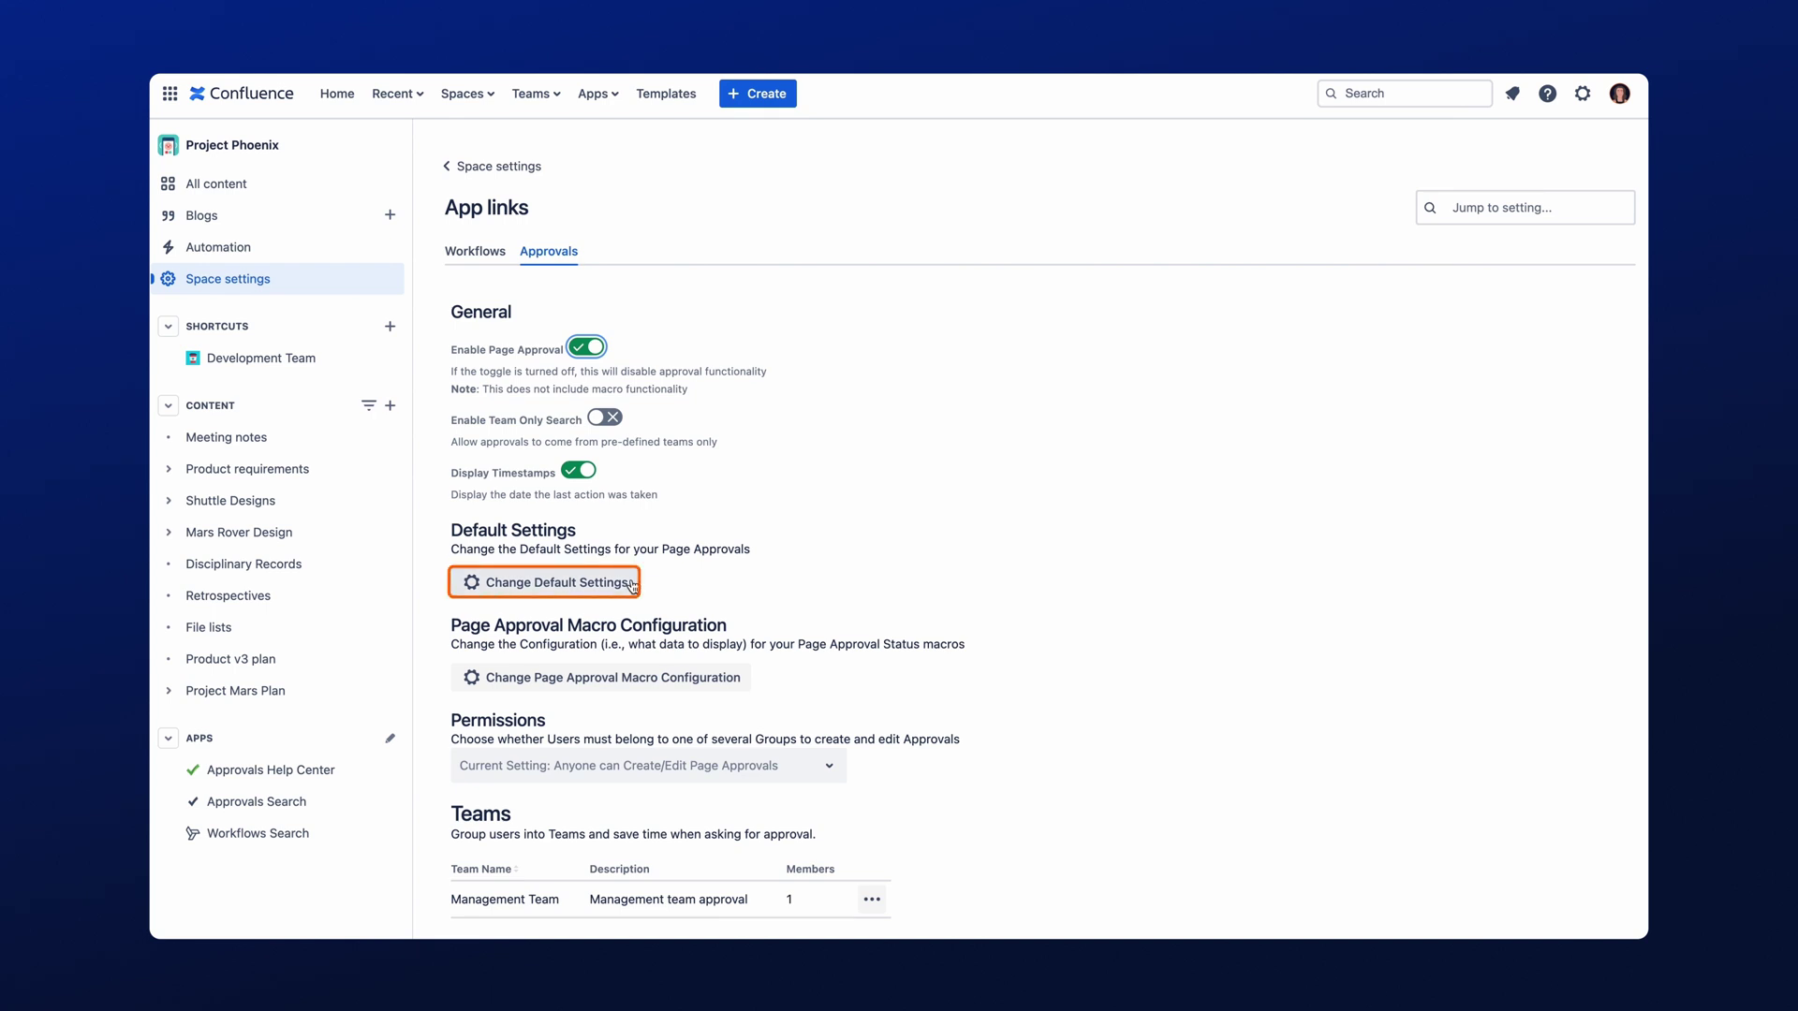
pyautogui.click(633, 587)
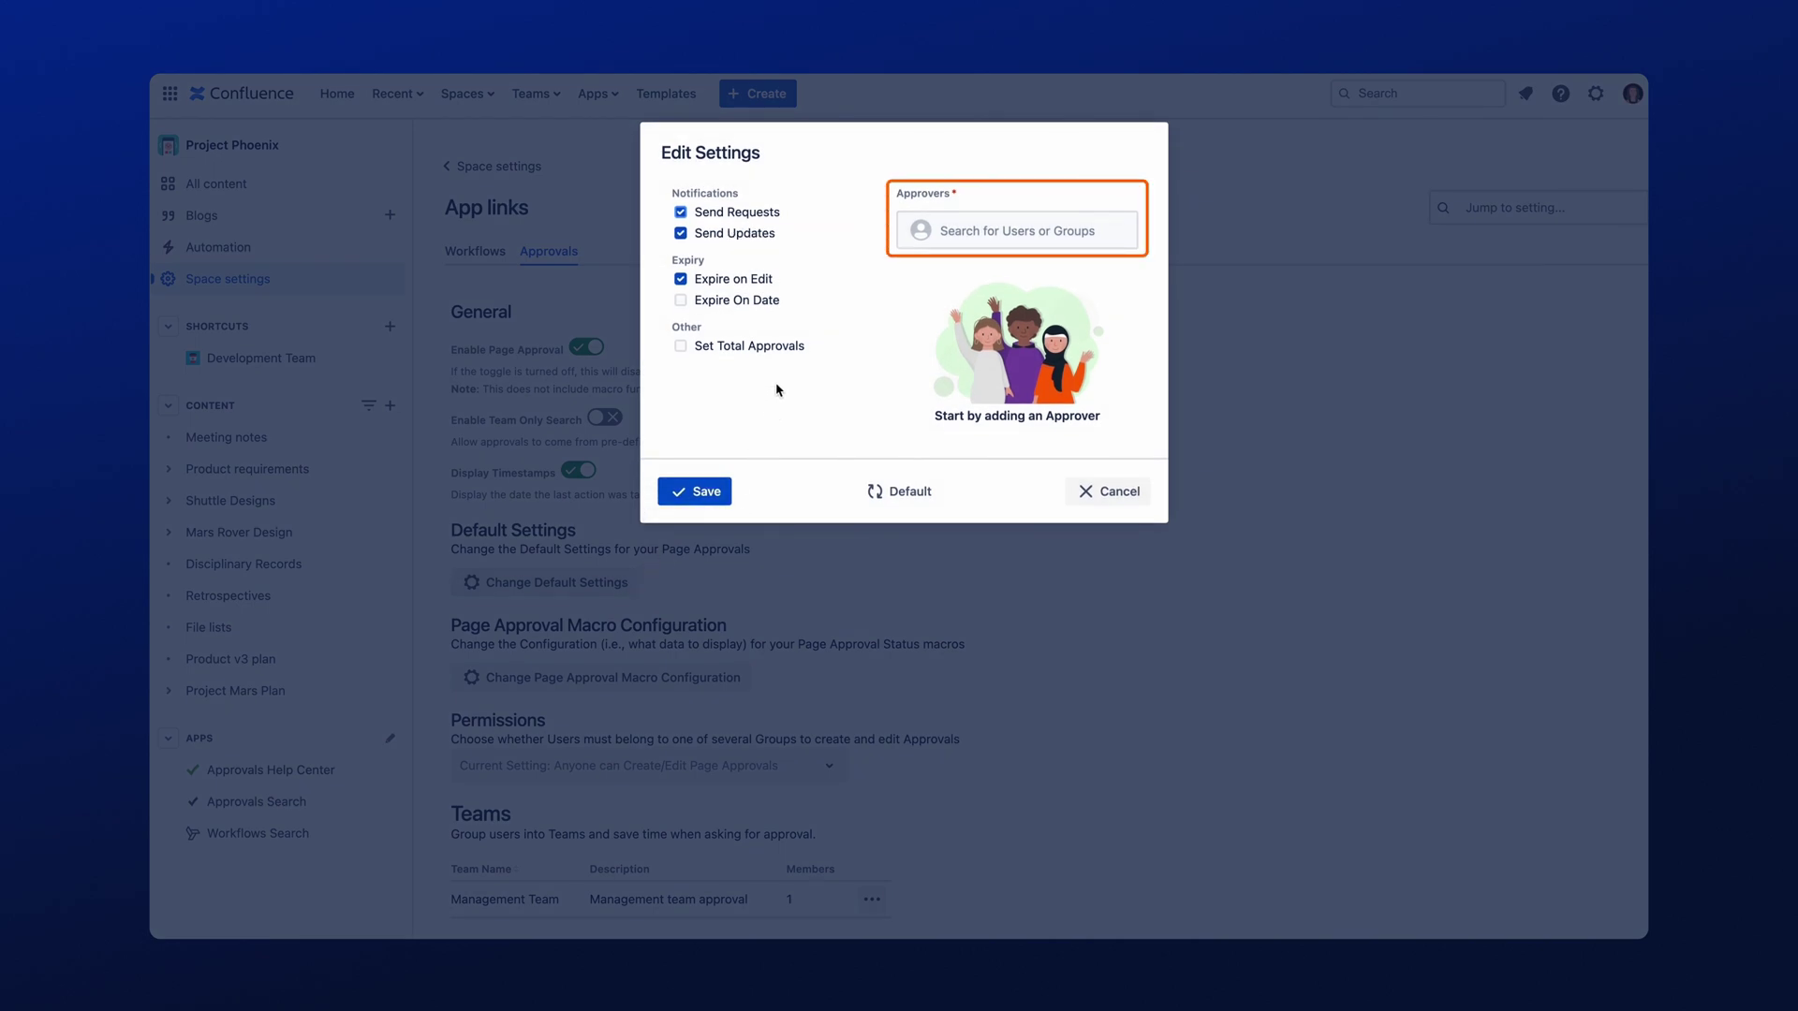
pyautogui.click(991, 242)
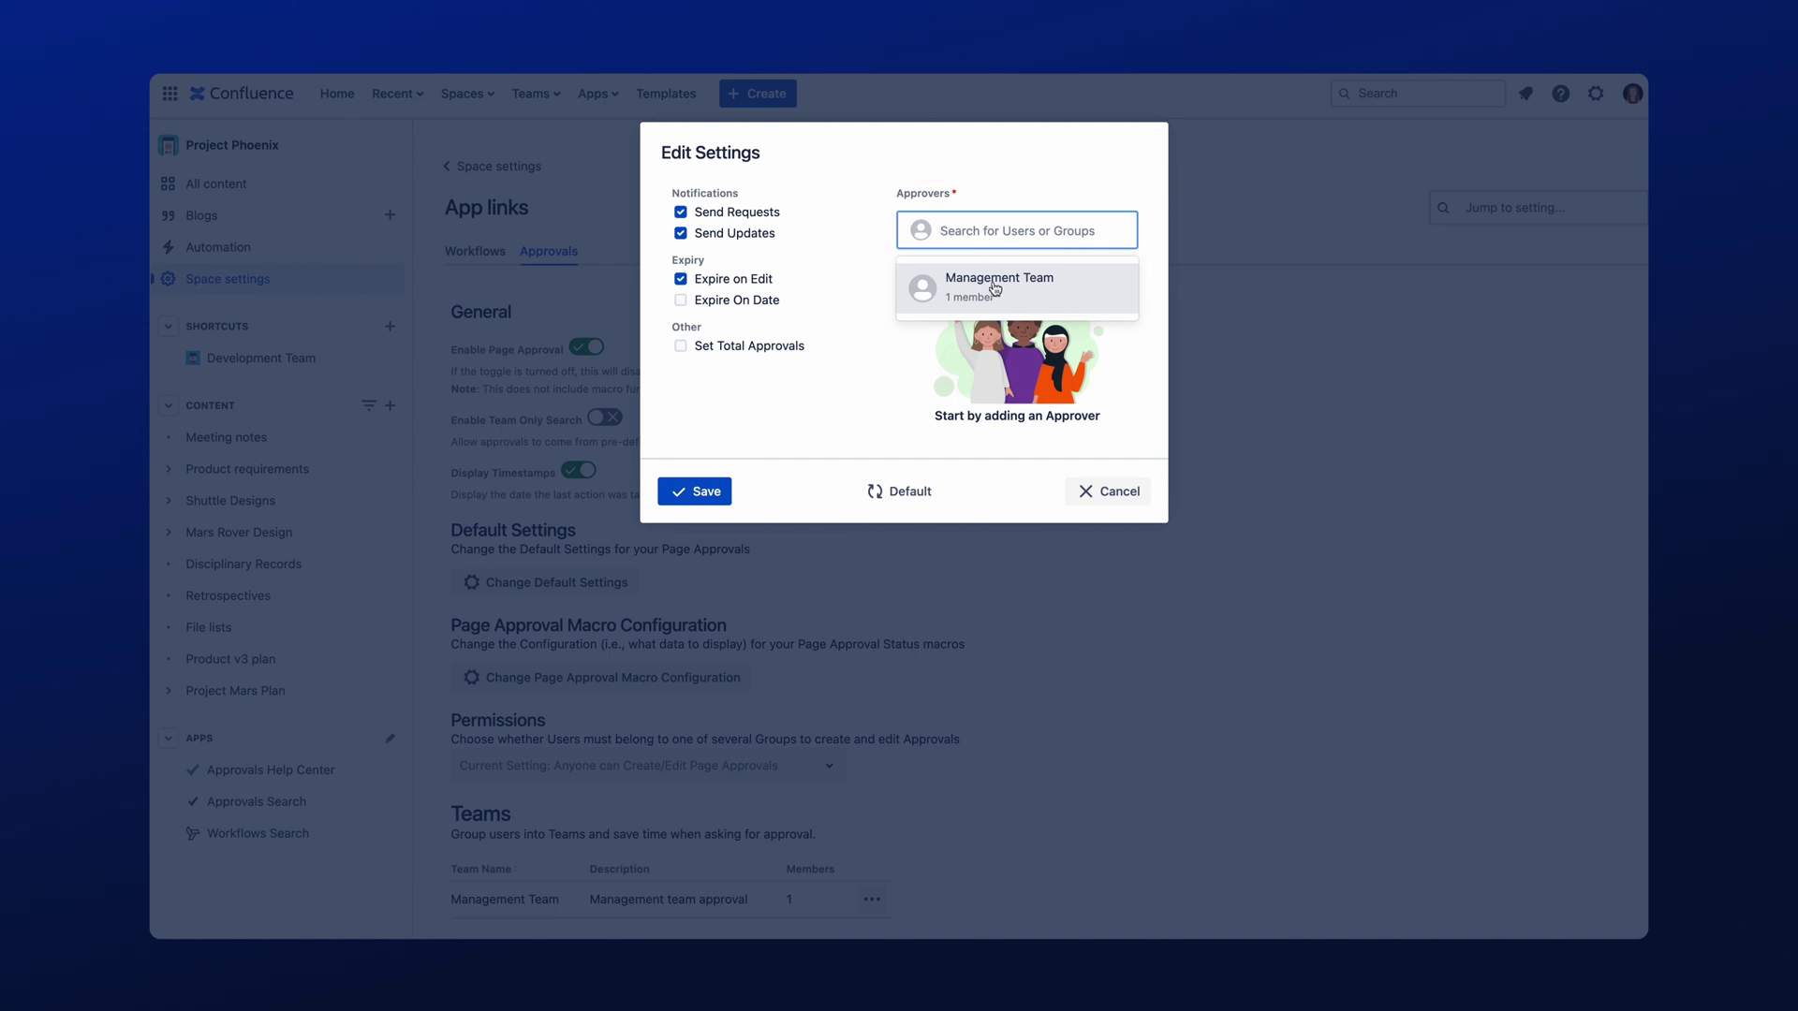
pyautogui.click(994, 288)
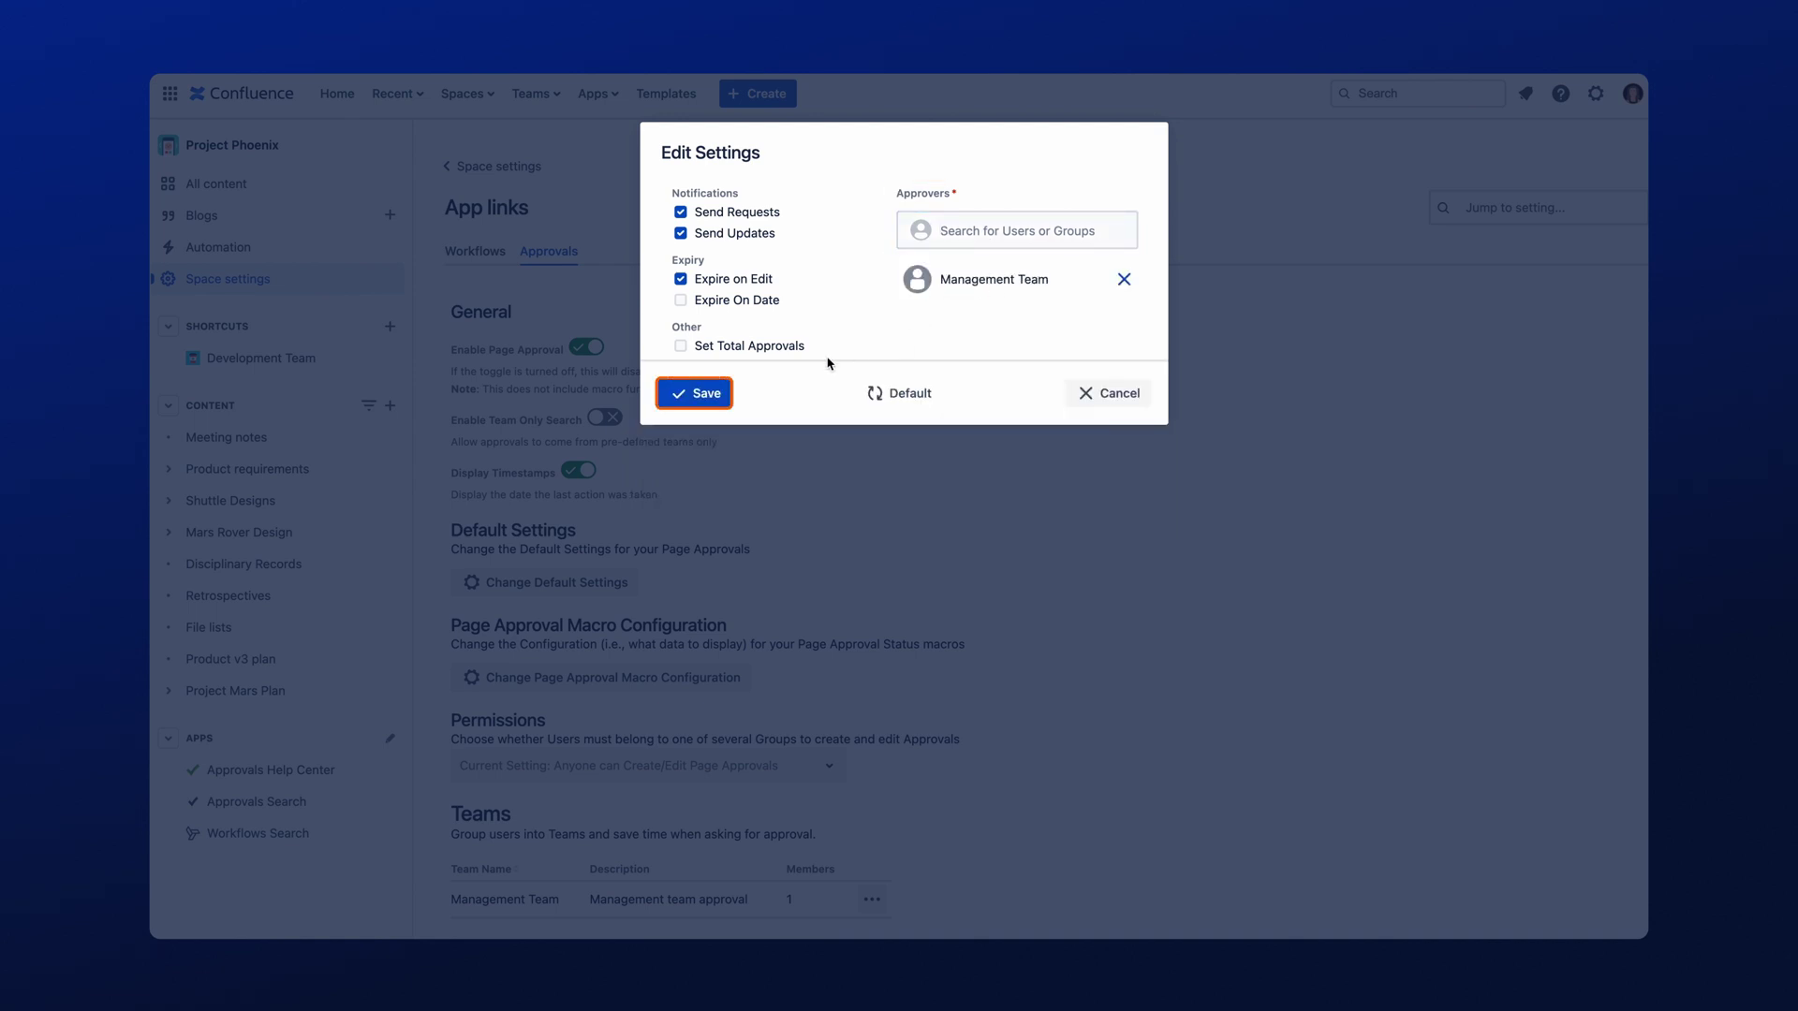
pyautogui.click(727, 394)
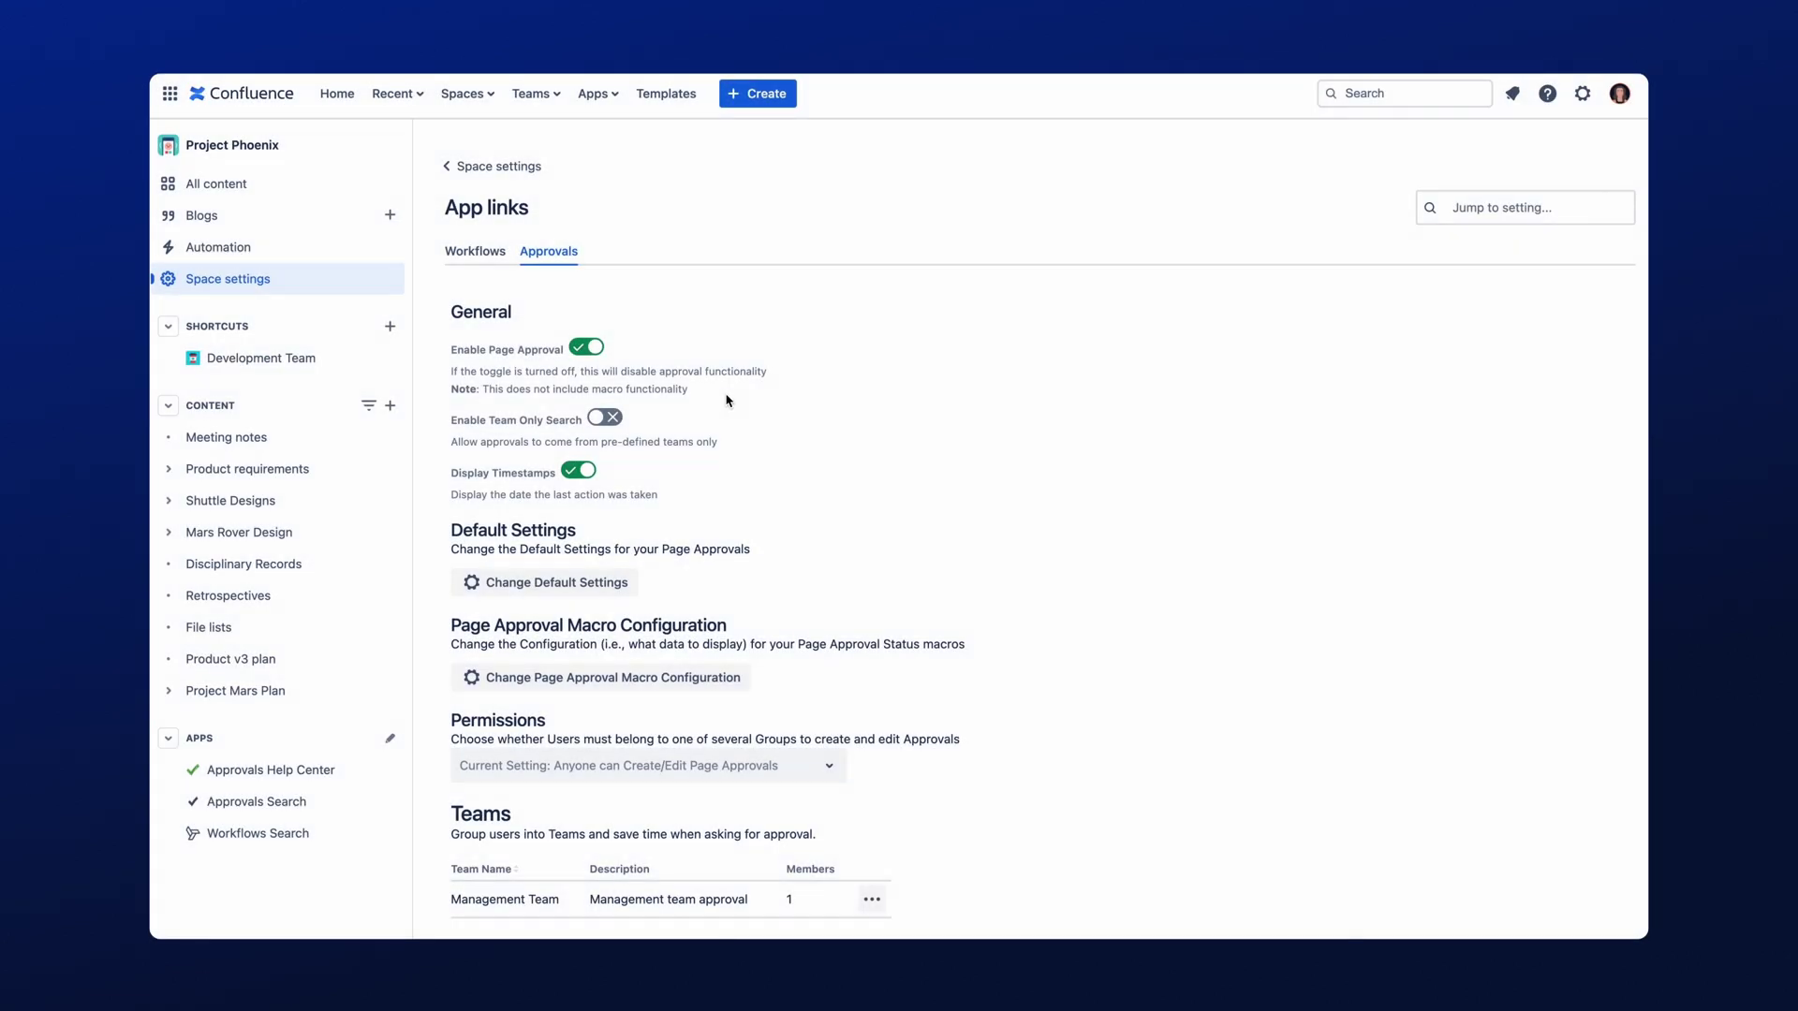
pyautogui.scroll(-2, 802, 469)
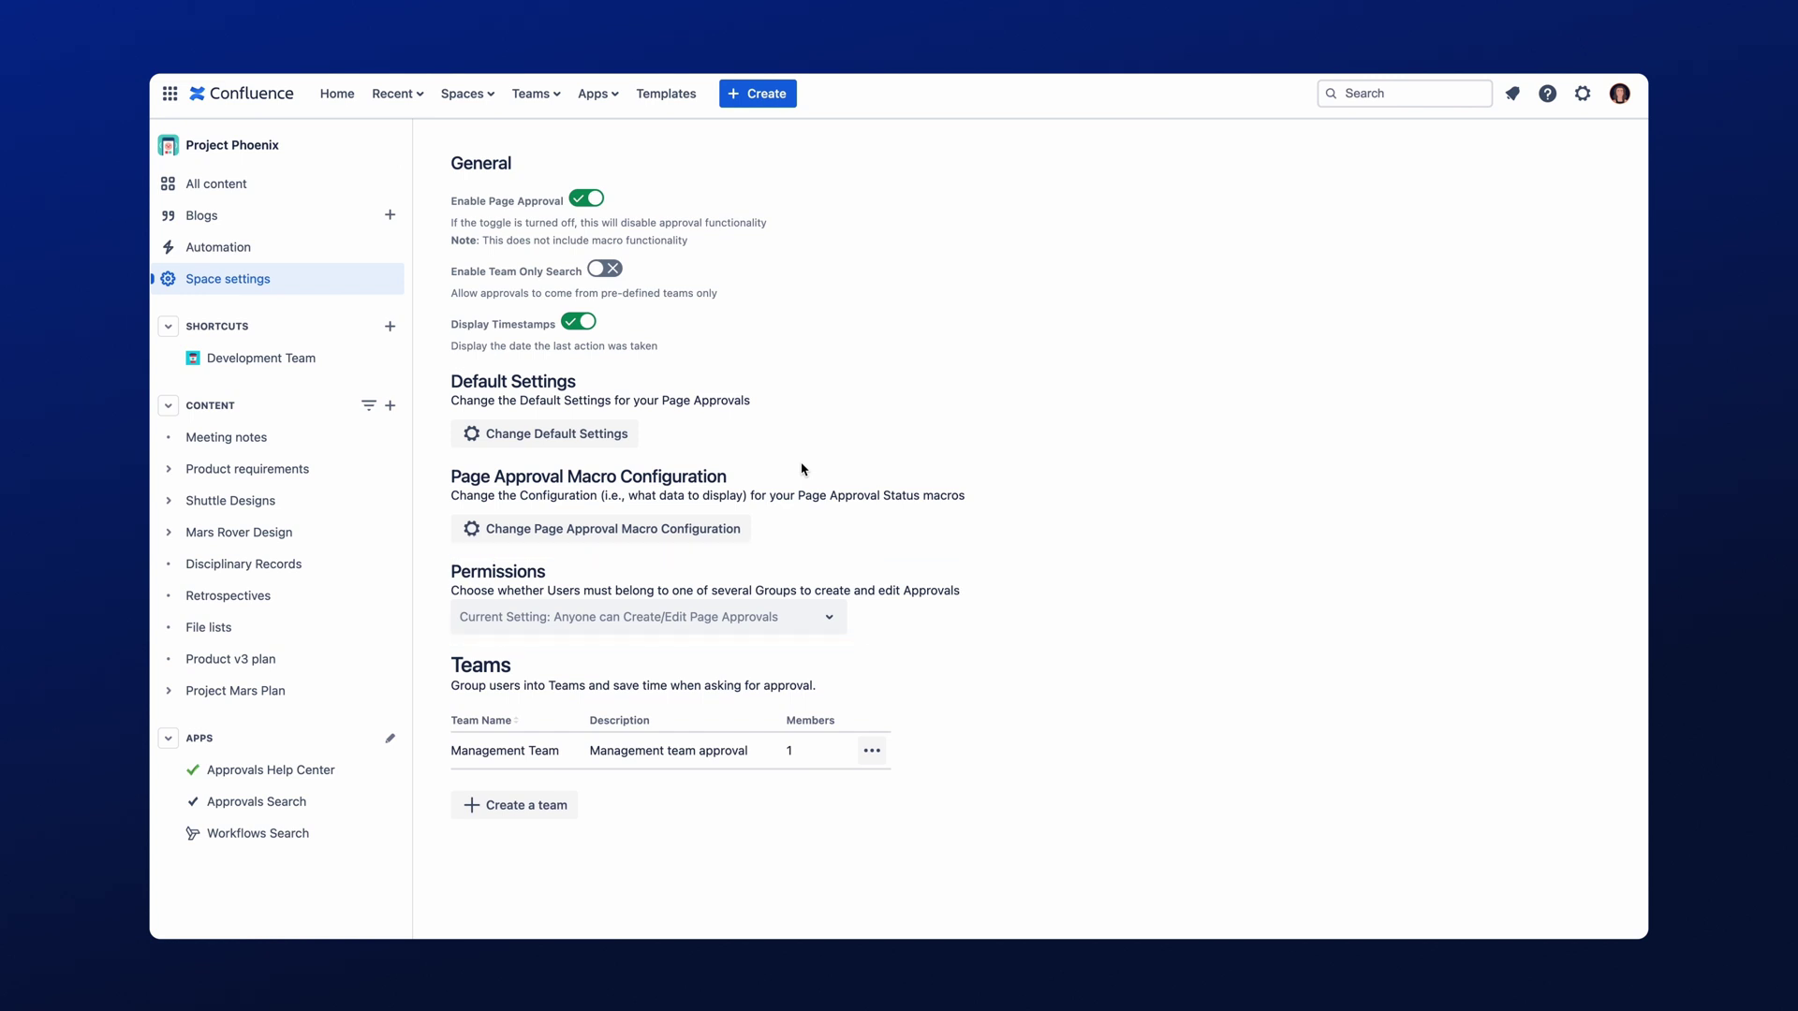
pyautogui.click(767, 615)
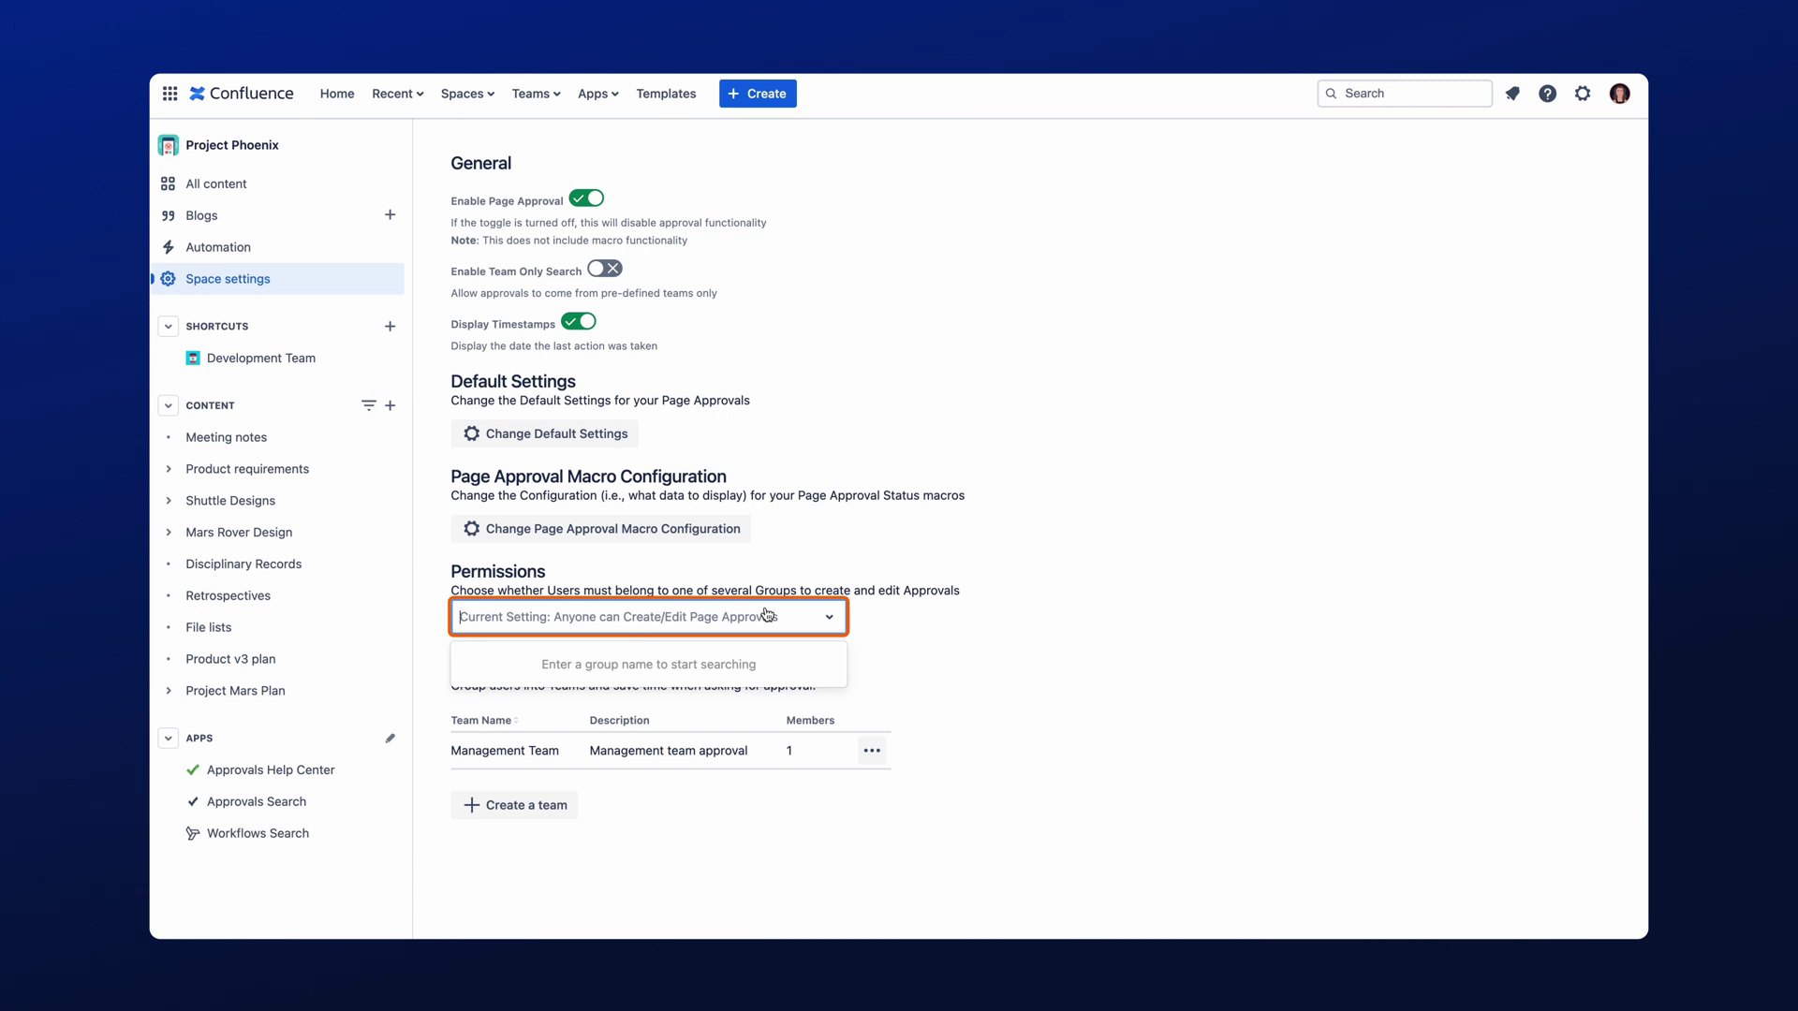
pyautogui.write('mana')
pyautogui.click(736, 663)
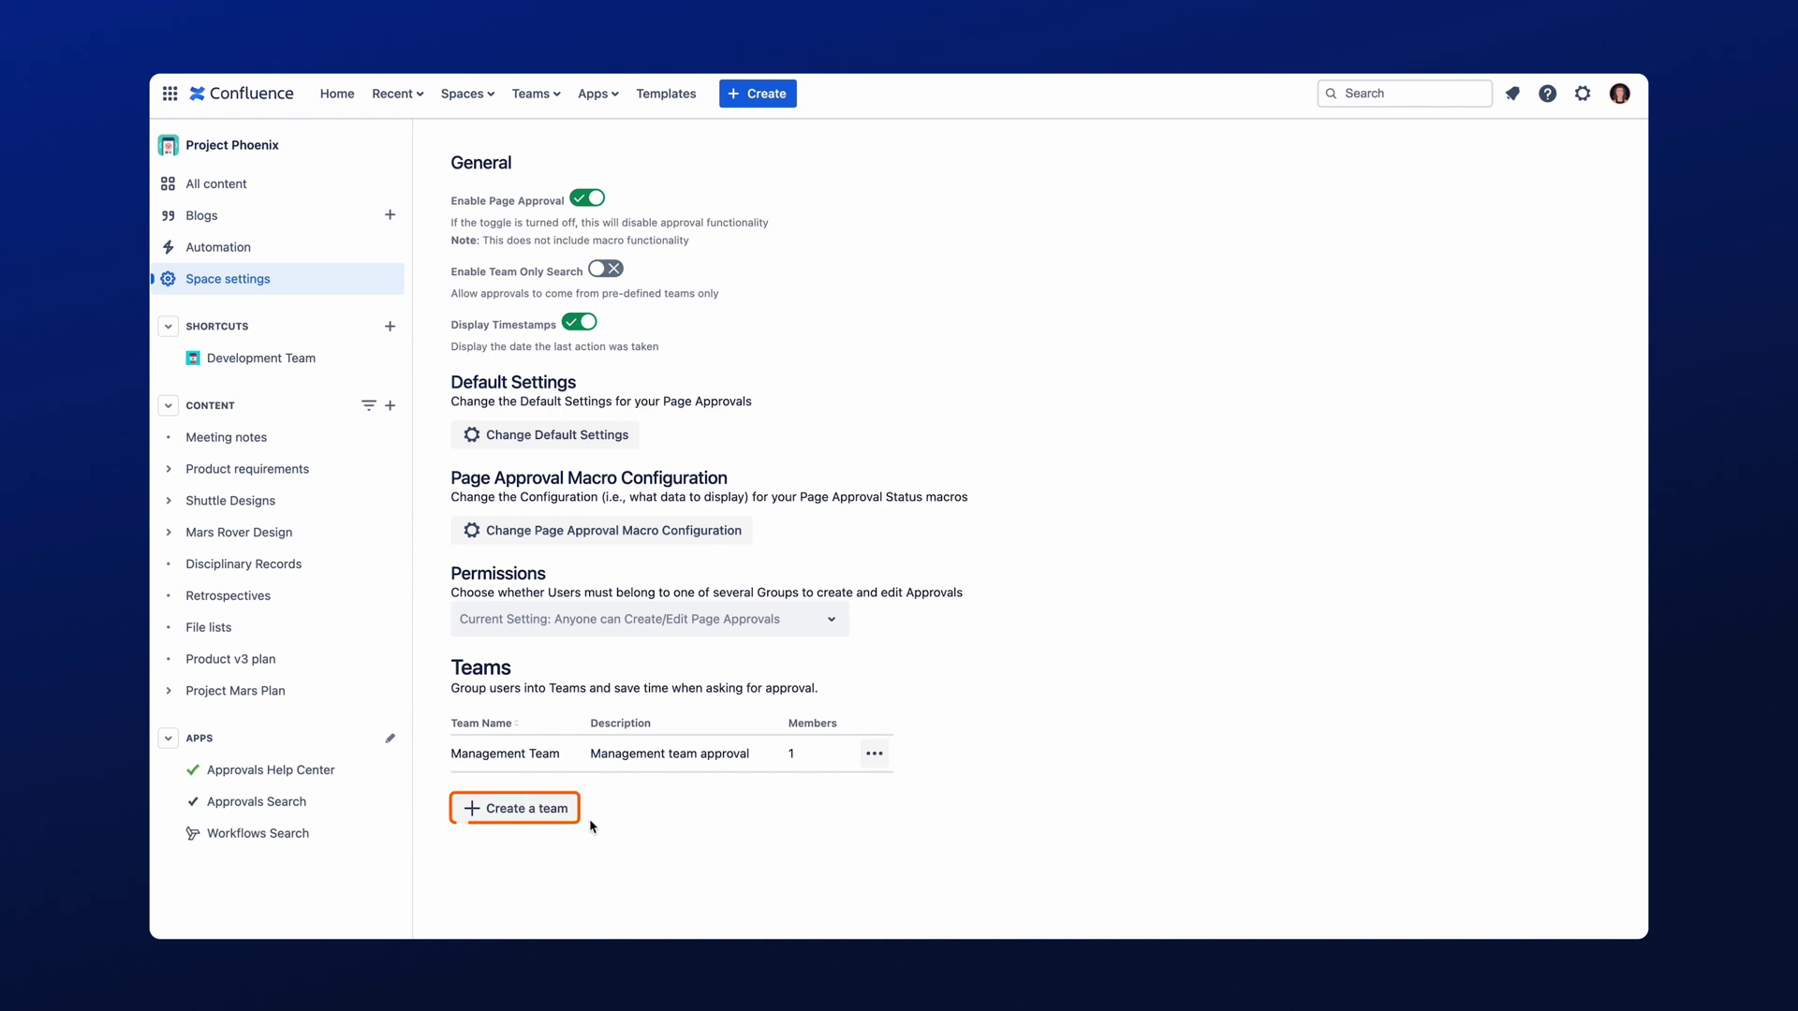
# Start a new team named 'Marketing Team' with description 'Marketing team approval'
pyautogui.click(565, 810)
pyautogui.write('Marketing Team')
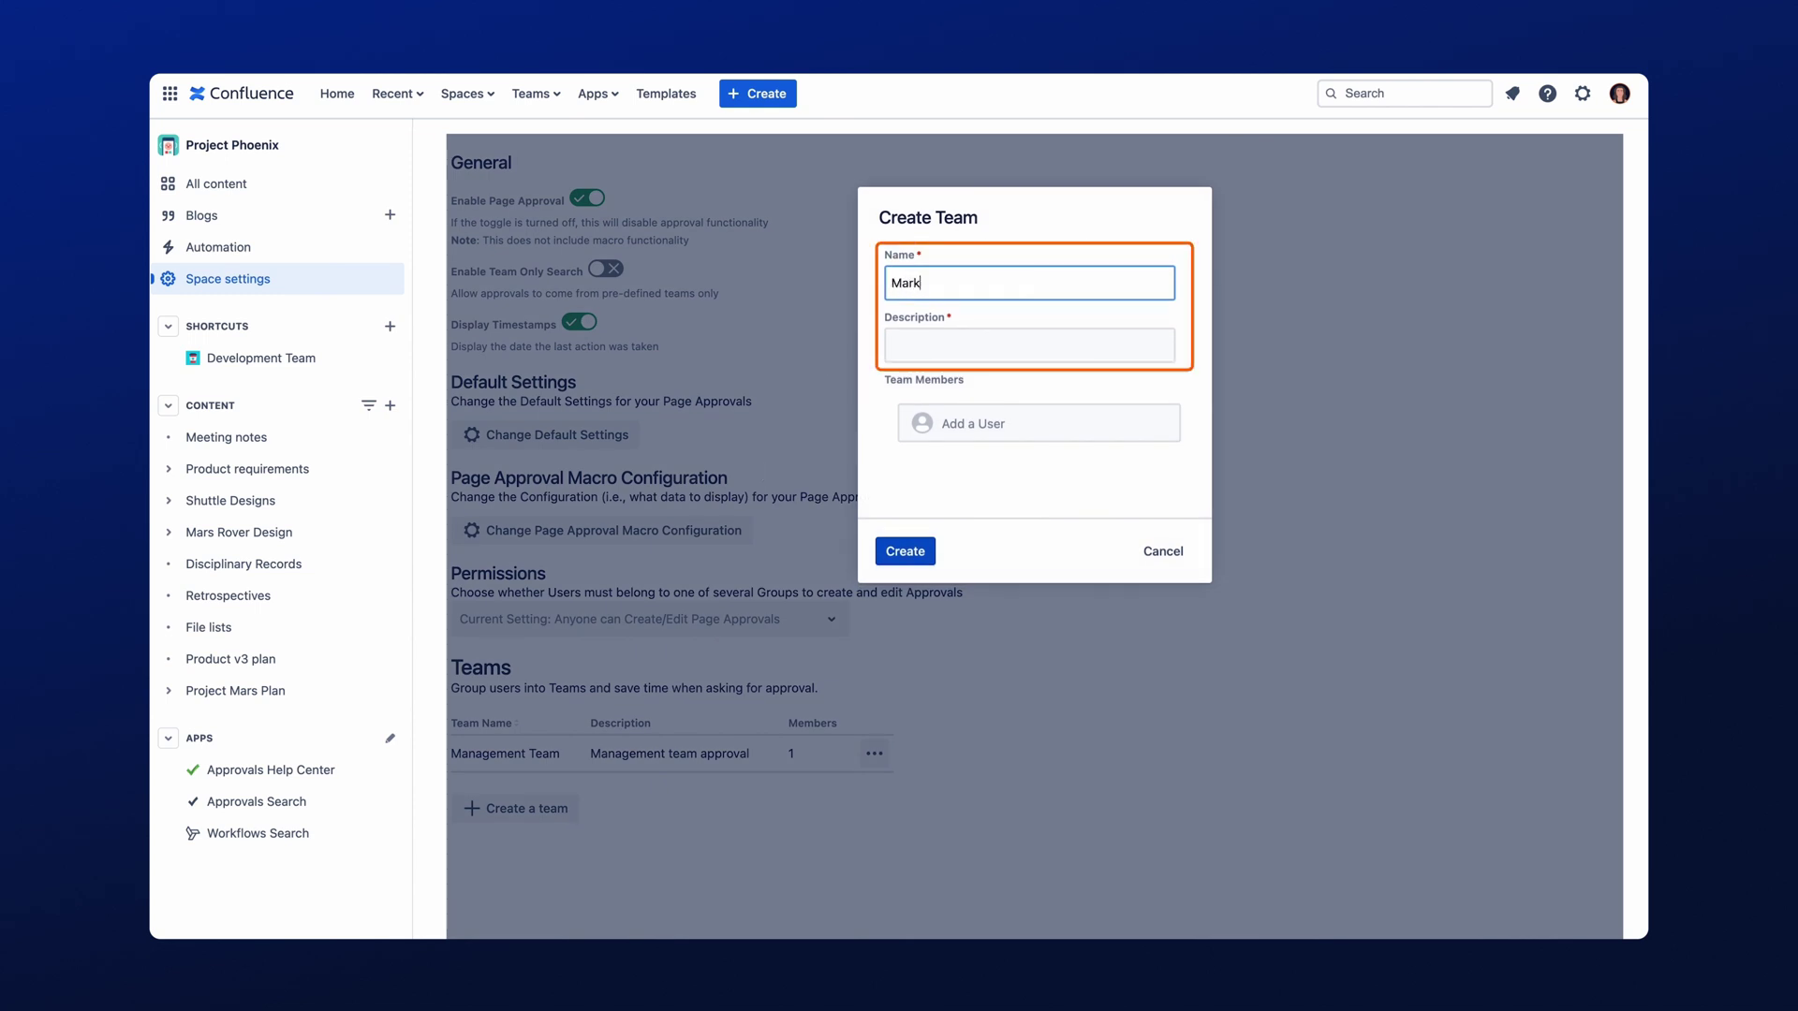
pyautogui.click(904, 343)
pyautogui.write('M')
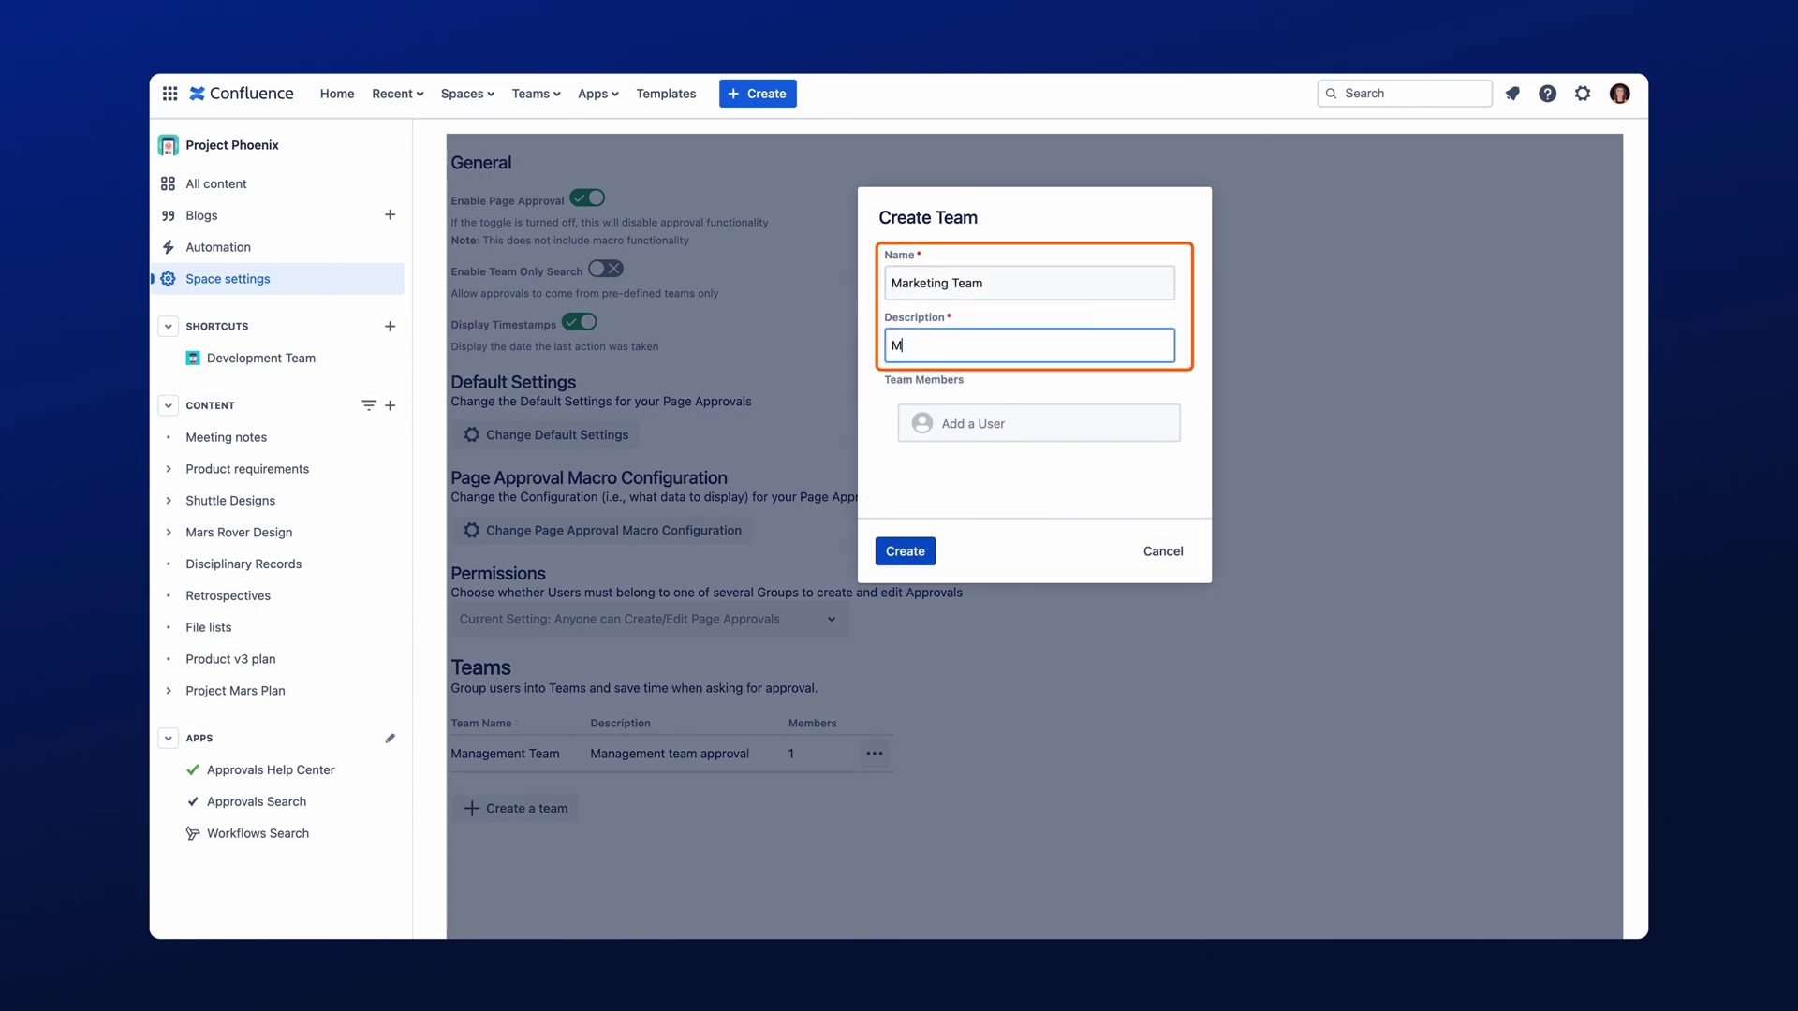
pyautogui.write('arketing team approval')
# Add three users to the new team's members by searching their names
pyautogui.click(940, 431)
pyautogui.write('je')
pyautogui.click(983, 476)
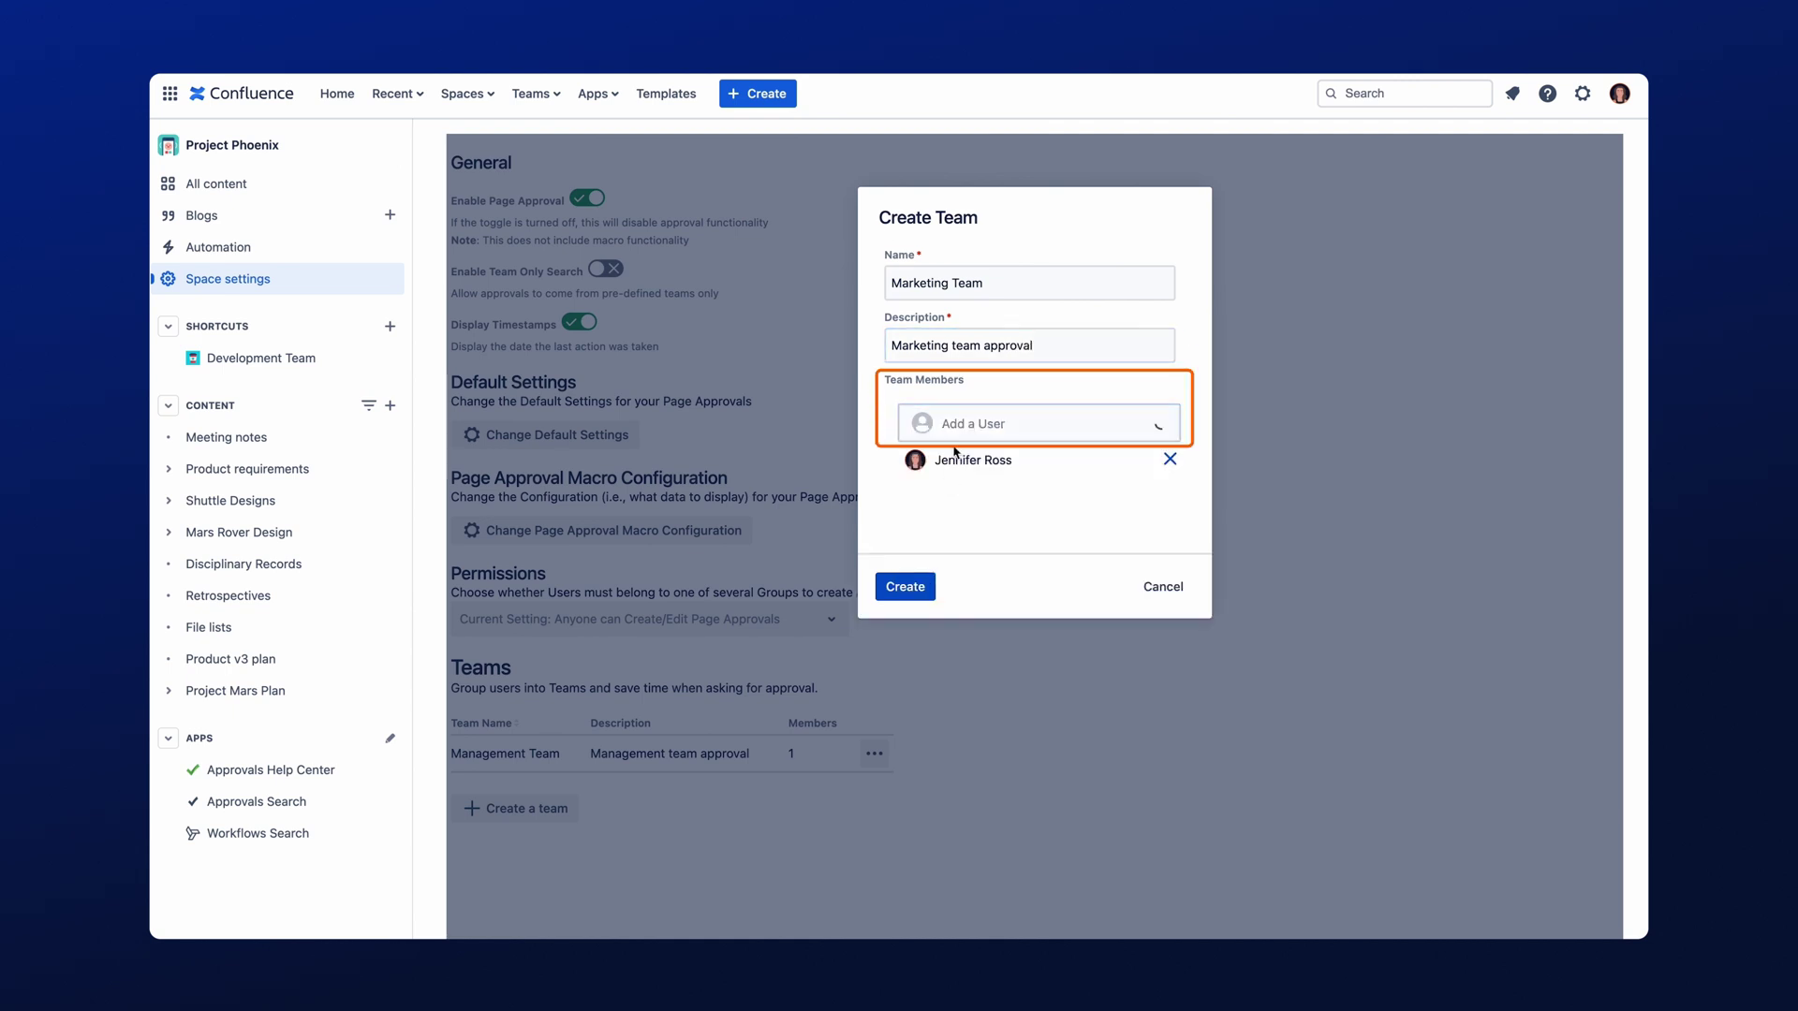
pyautogui.write('cra')
pyautogui.click(967, 477)
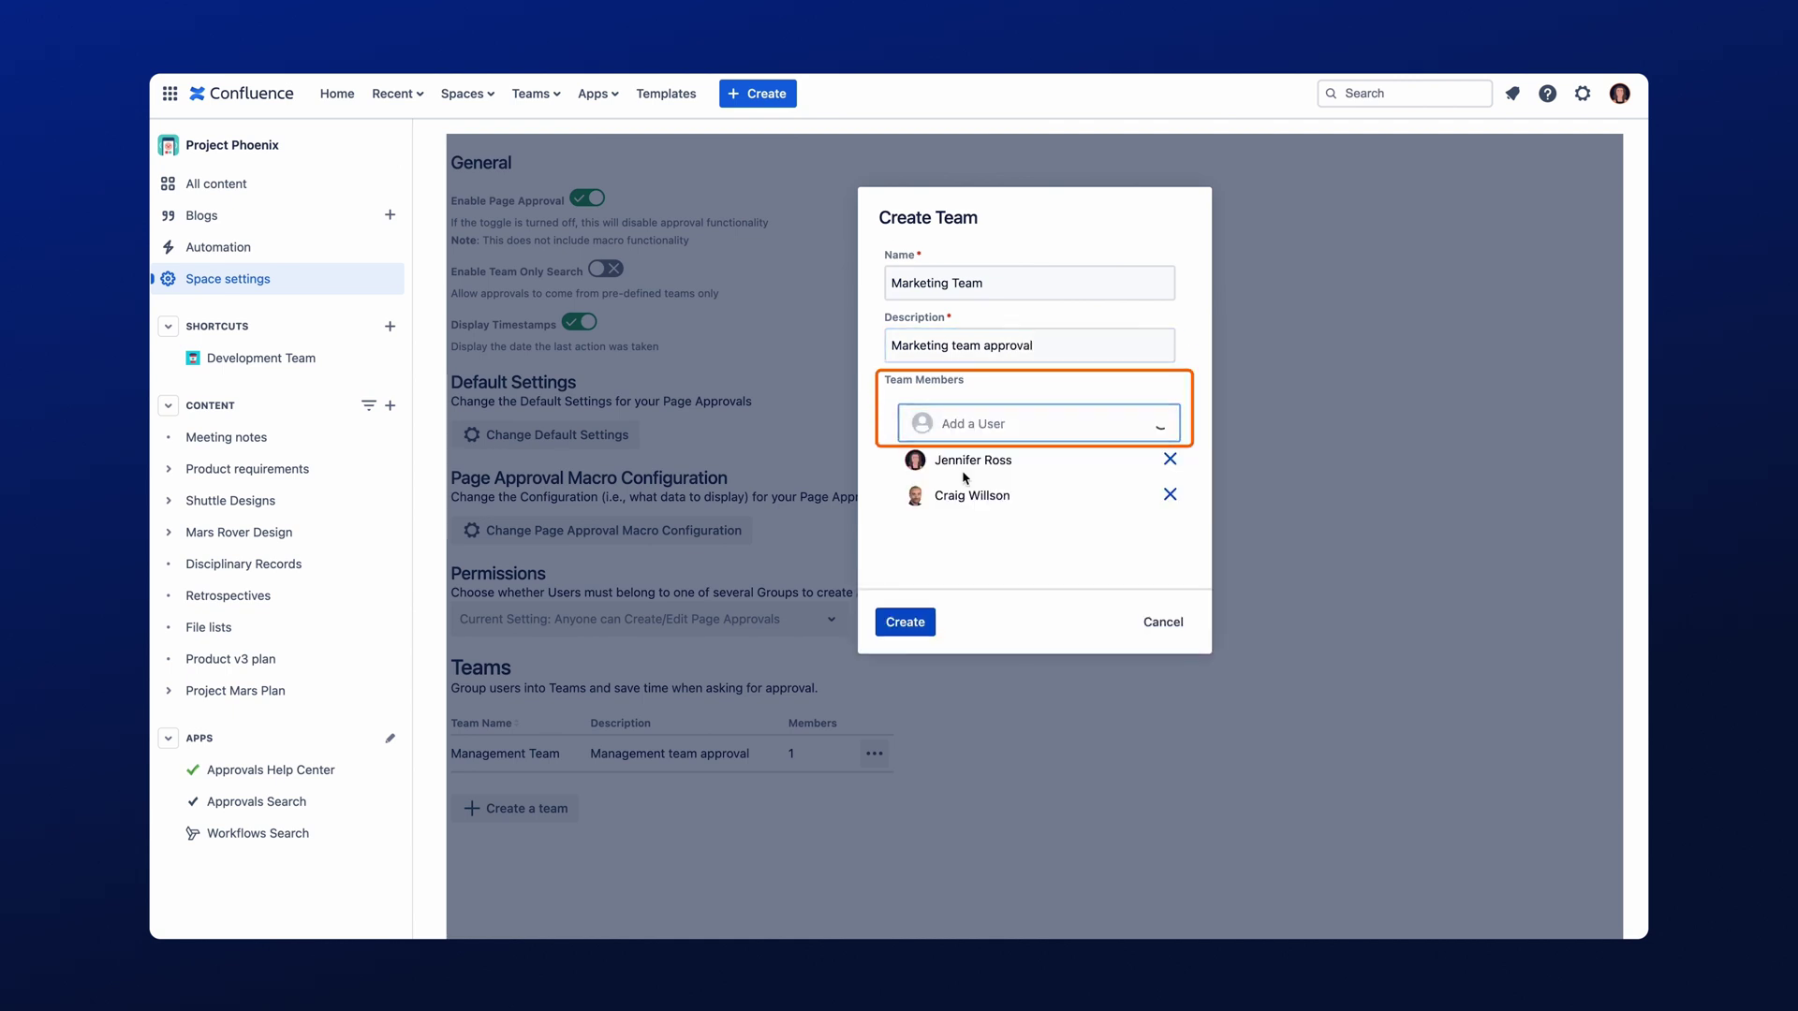
pyautogui.write('ama')
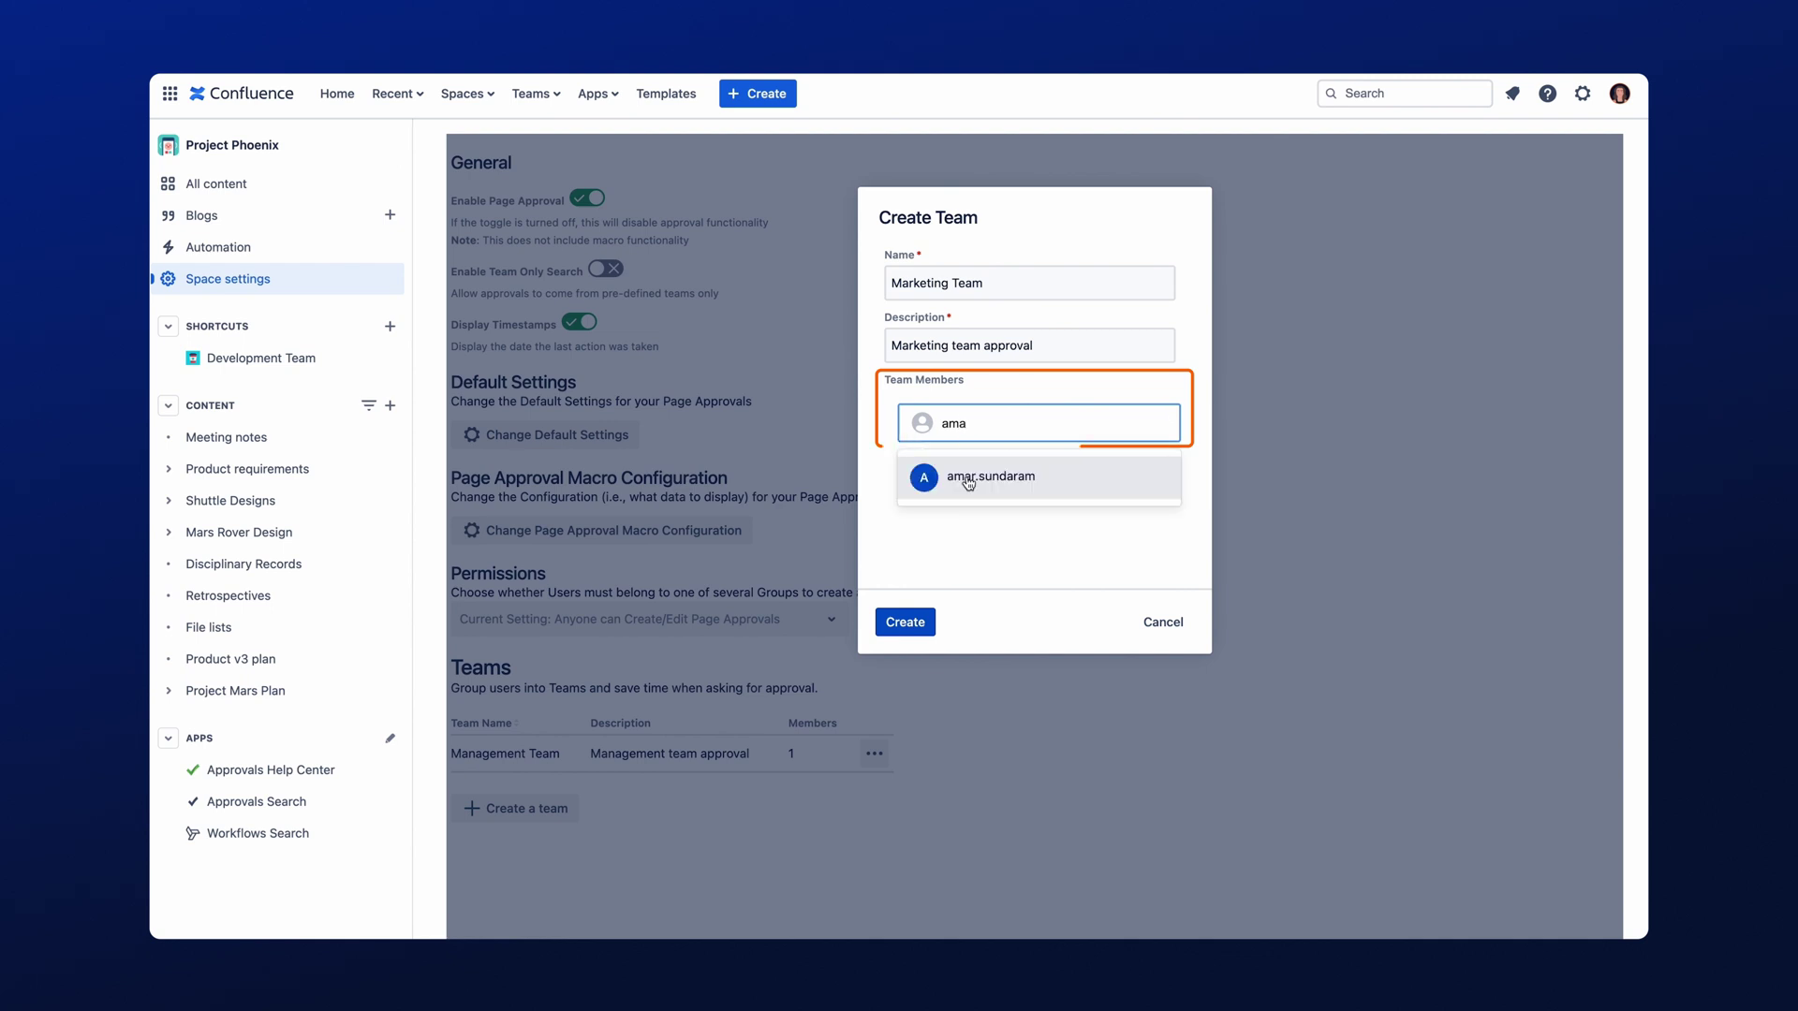
pyautogui.click(970, 478)
# Create the Marketing Team with its three members
pyautogui.click(892, 657)
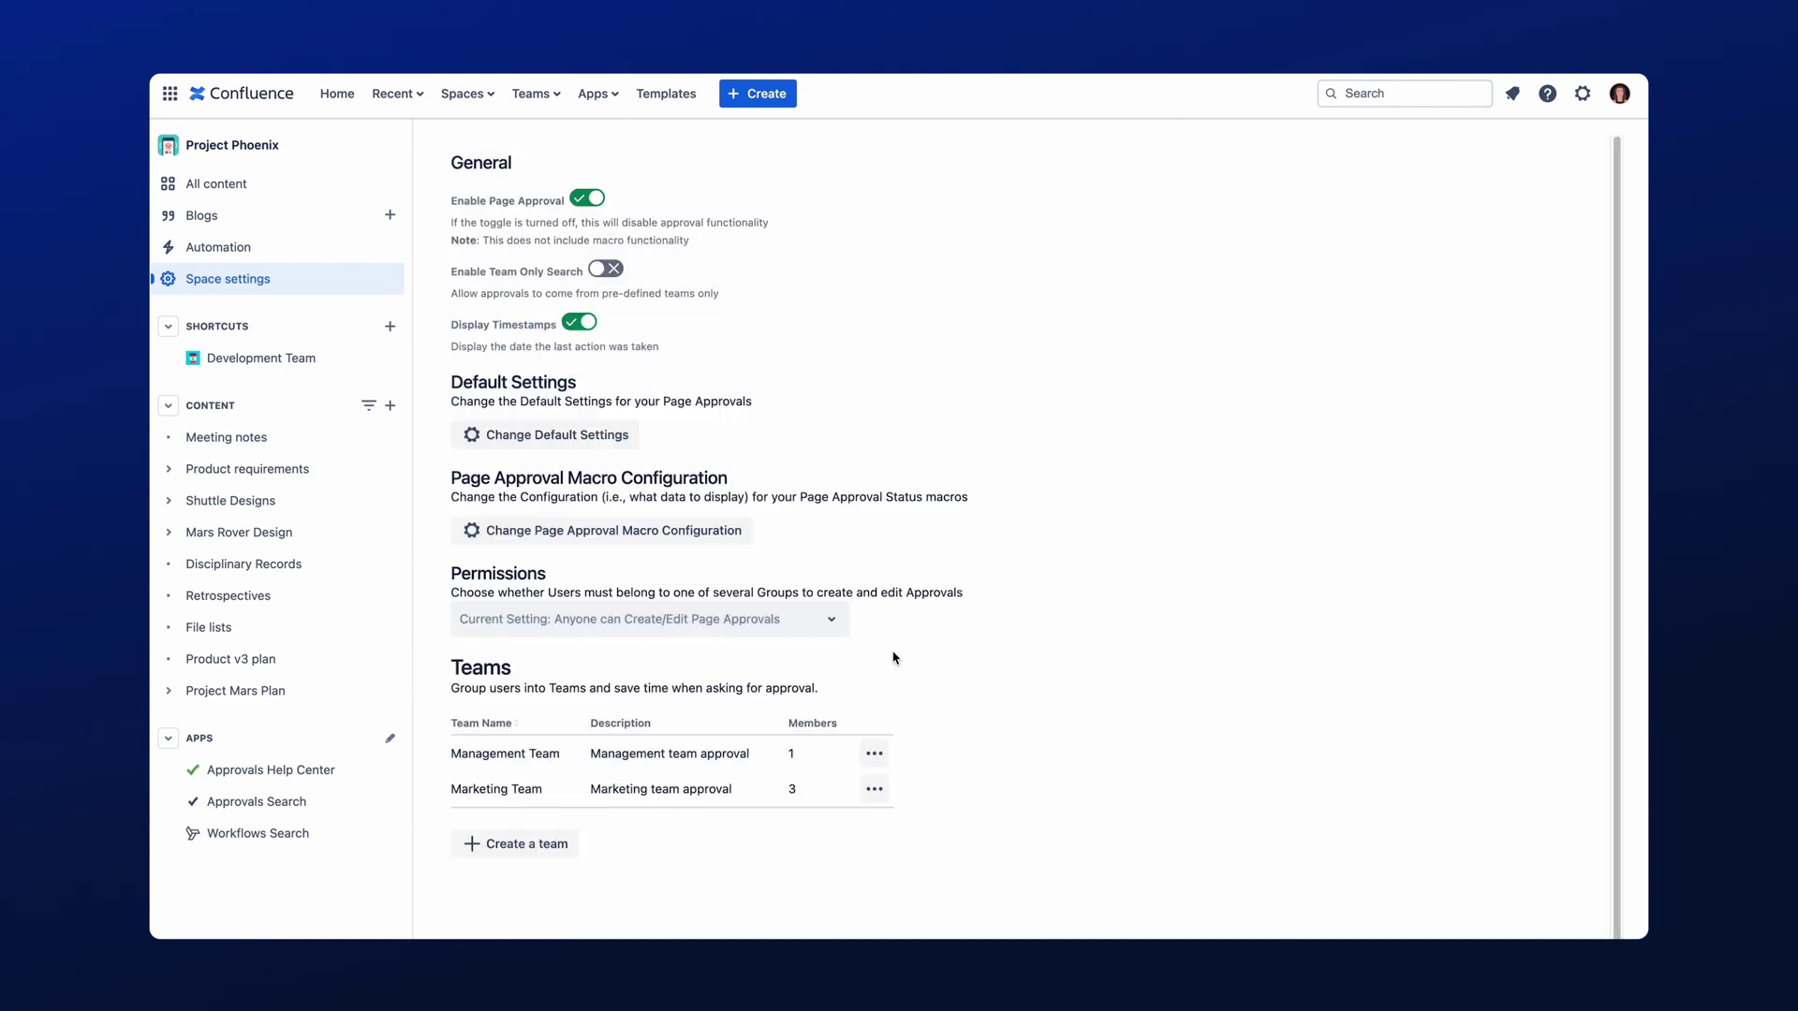